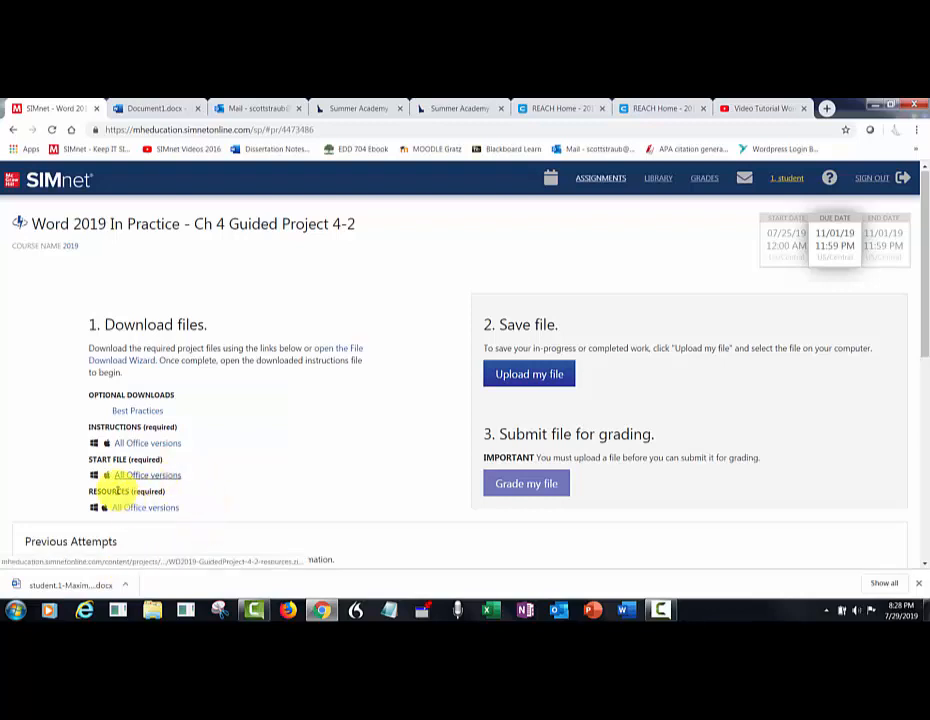
Download the required resources file for the Word 2019 Chapter 4 Guided Project 4-2, all Office versions.
left_click(145, 507)
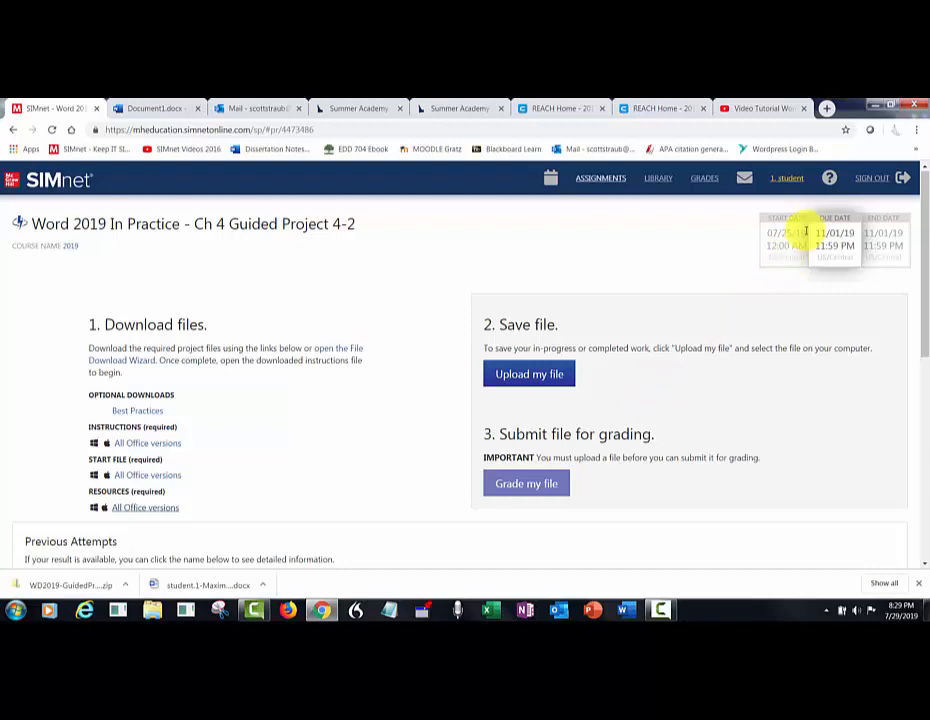
Look up the help on extracting resources in SIMnet Instant Help, then close the help pages.
left_click(831, 178)
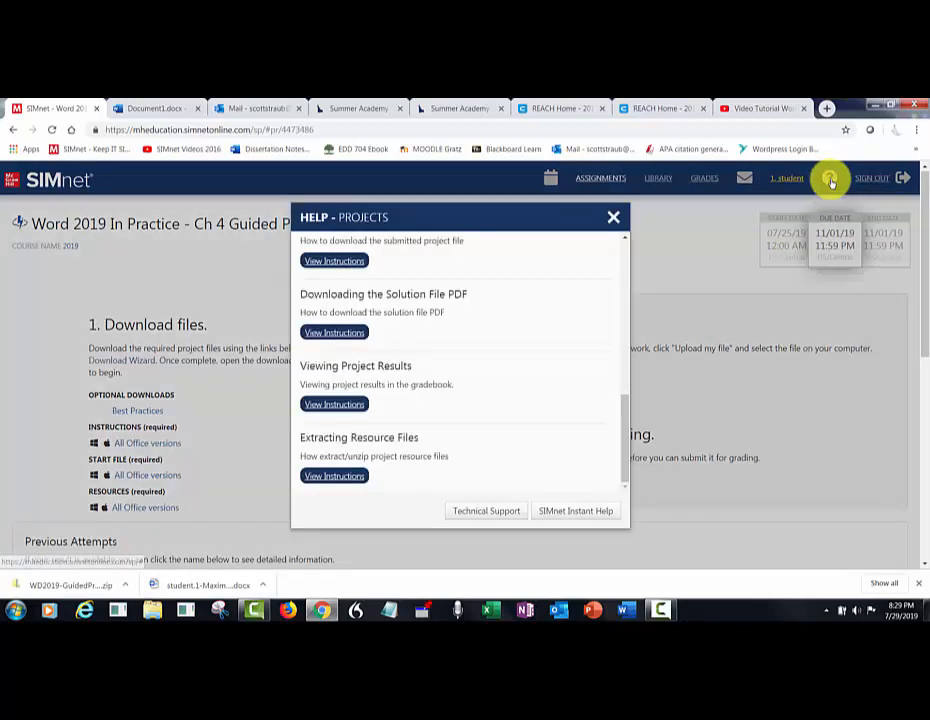
left_click(577, 512)
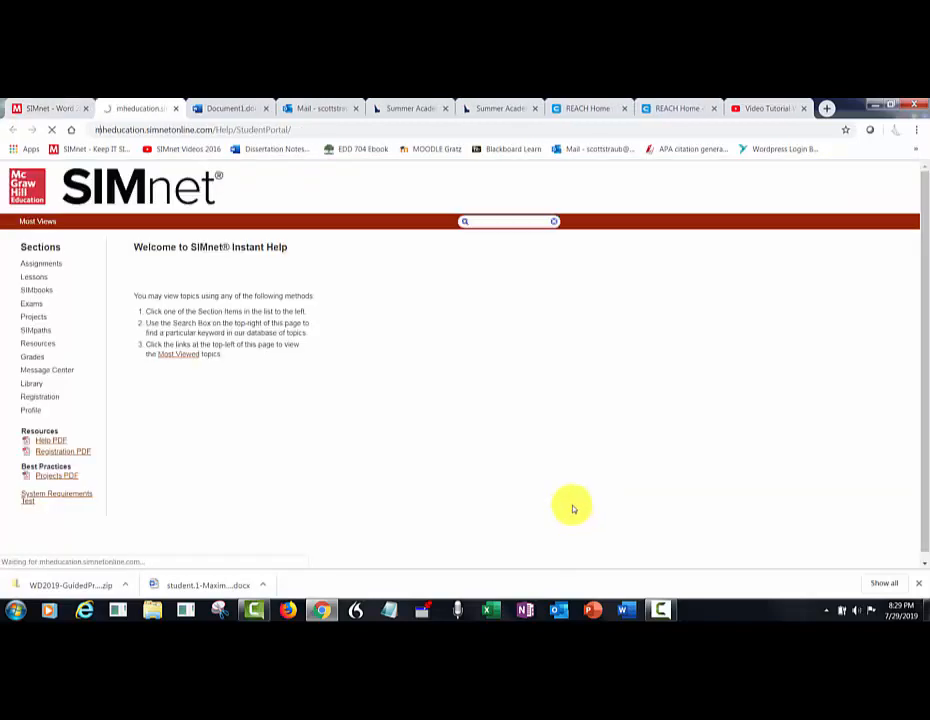
left_click(36, 345)
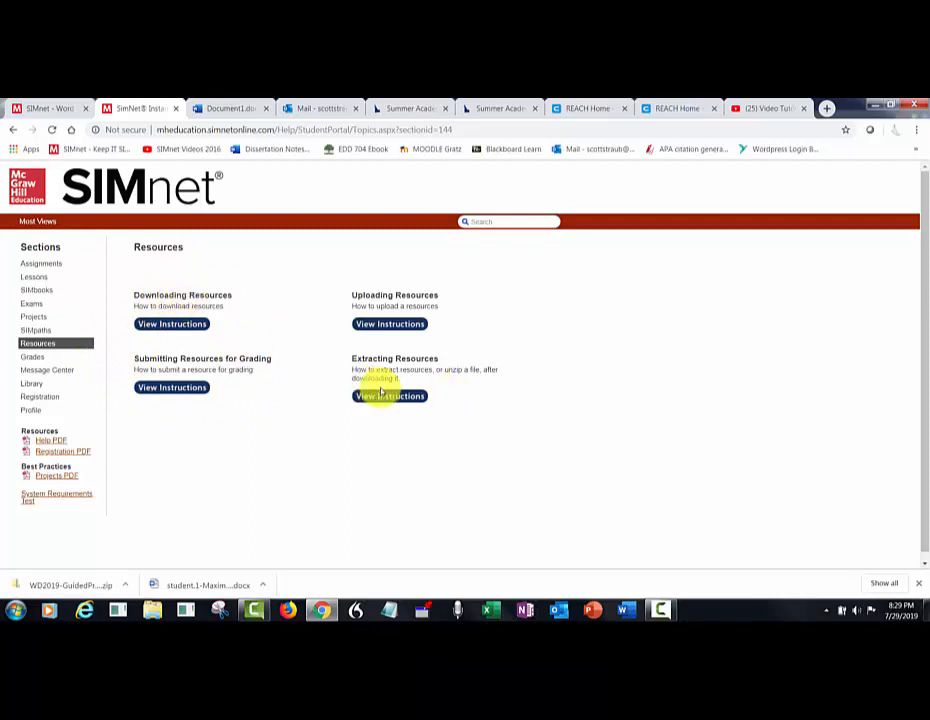
left_click(176, 108)
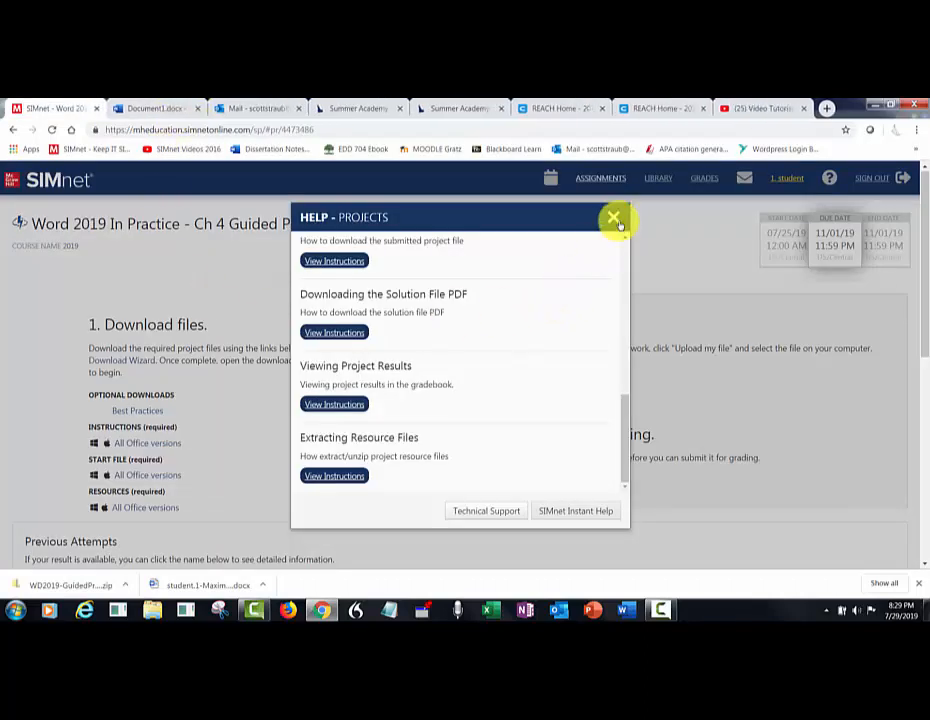
left_click(612, 218)
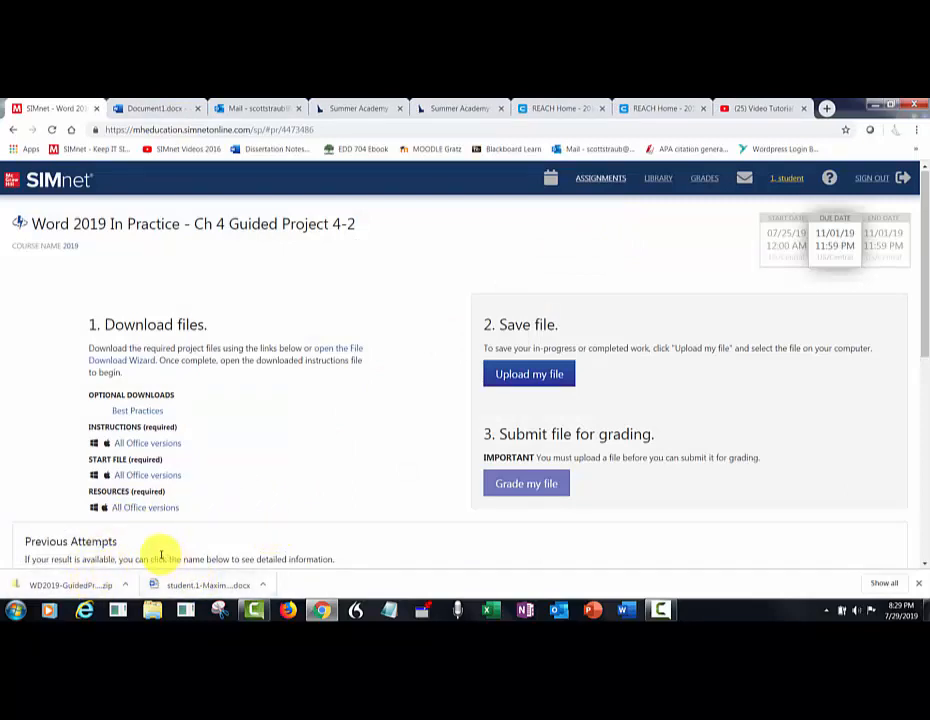
In File Explorer's Downloads folder, extract WD2019-GuidedProject-4-2-resources, merging folders and skipping the duplicate HeartRate-04.png, and check the extracted contents.
left_click(153, 610)
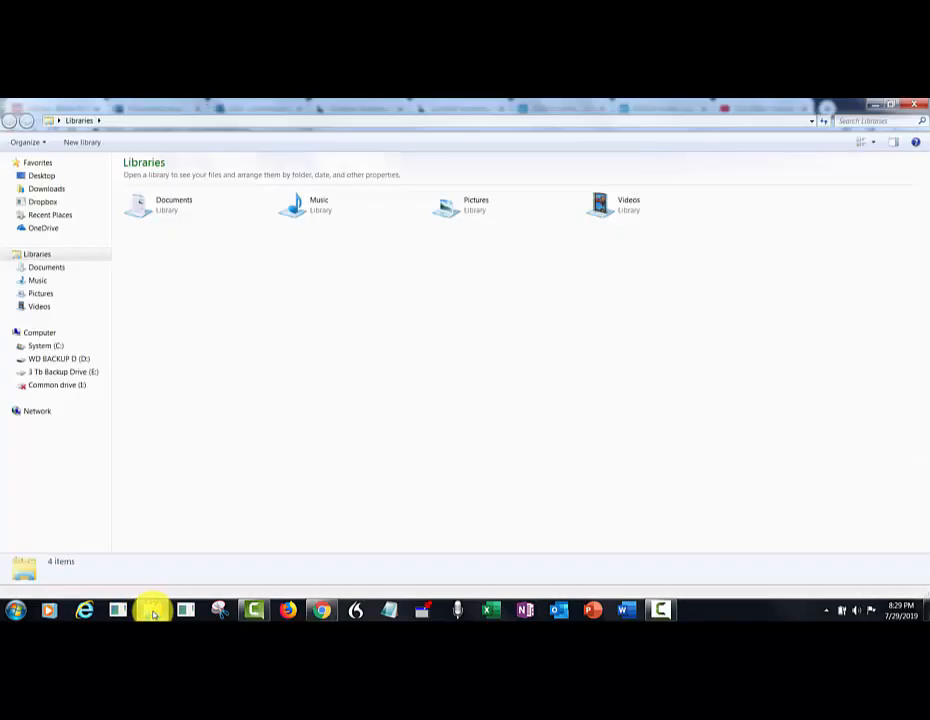
left_click(42, 188)
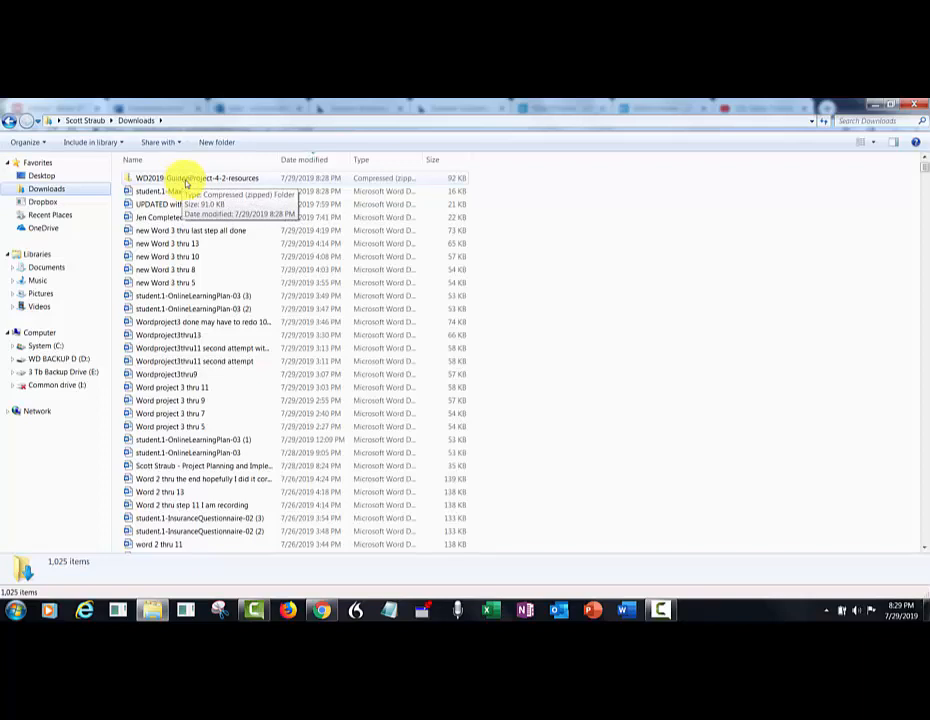
right_click(185, 183)
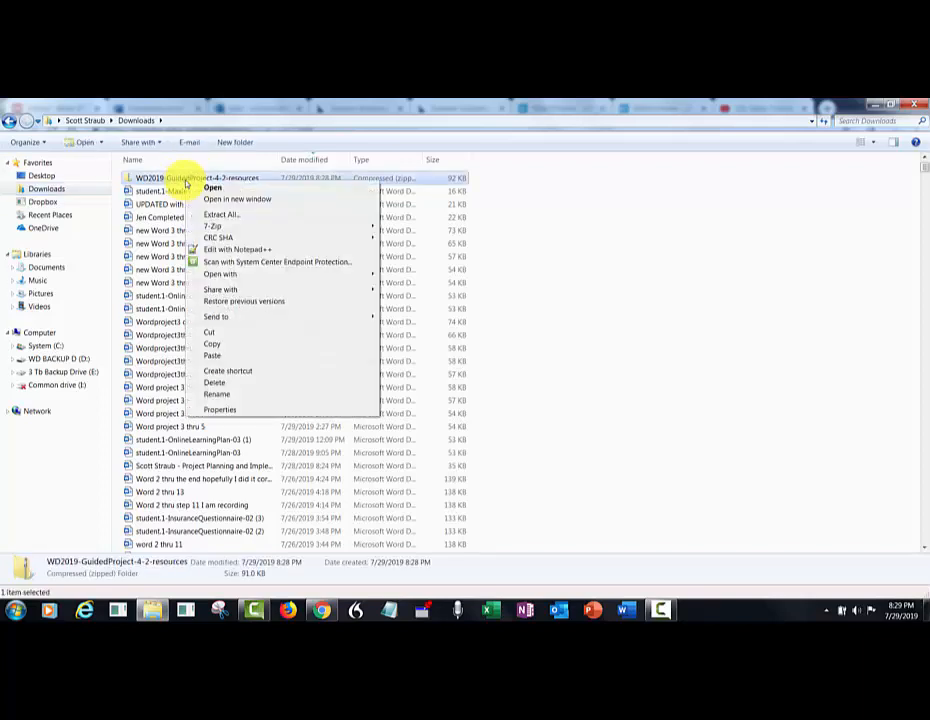
left_click(224, 216)
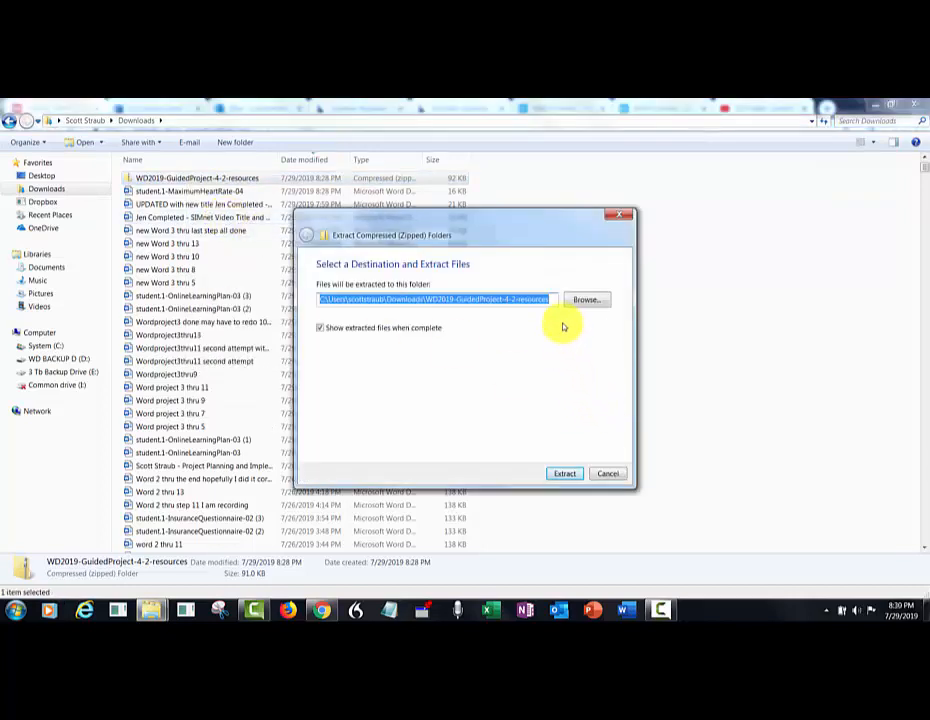
left_click(563, 475)
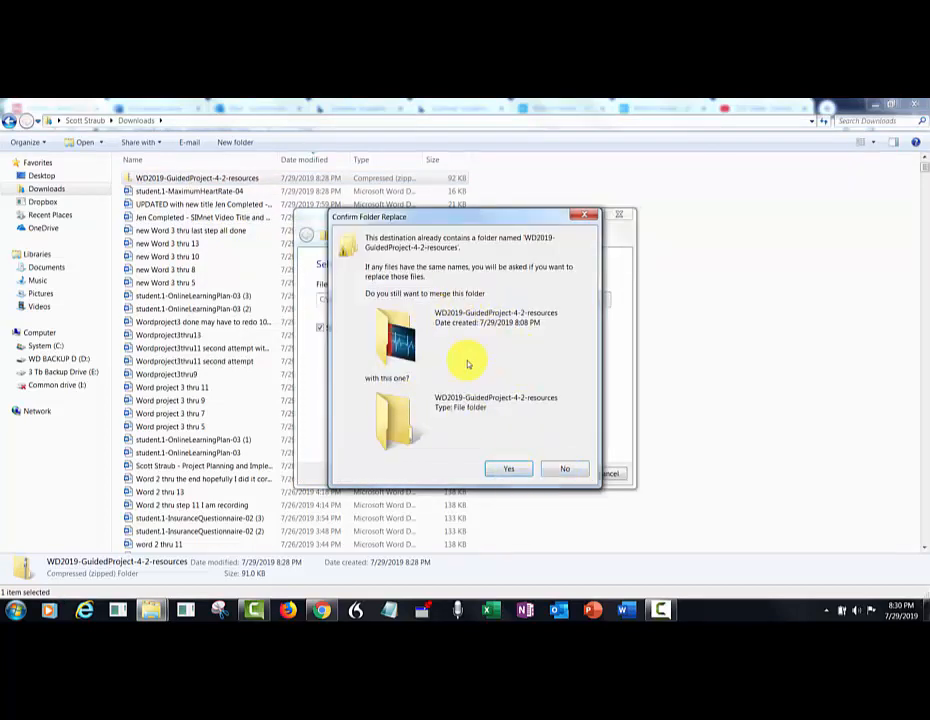
left_click(507, 471)
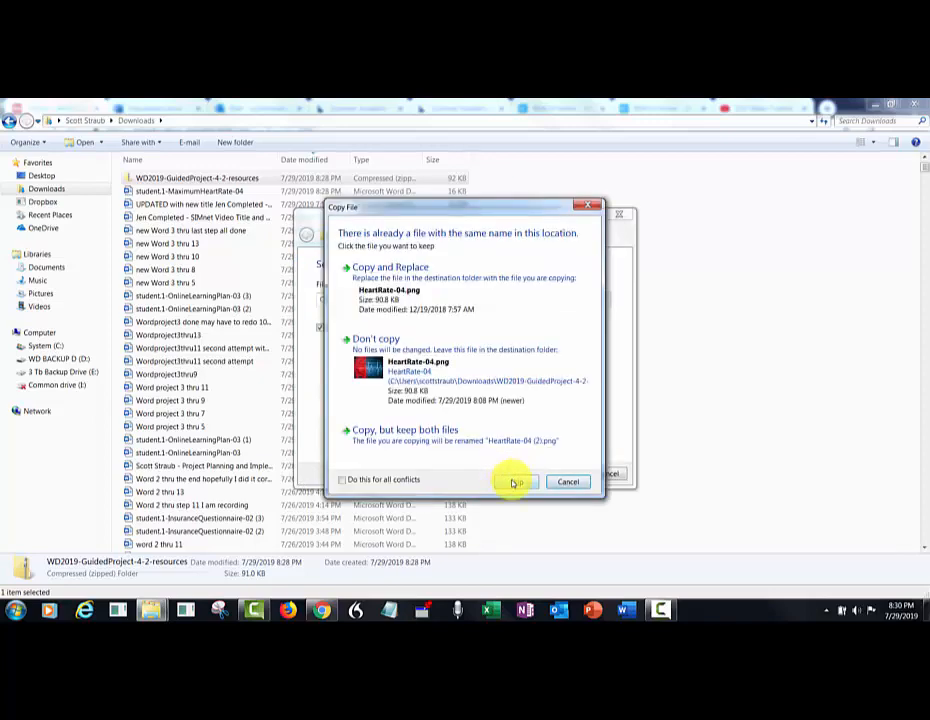
left_click(513, 483)
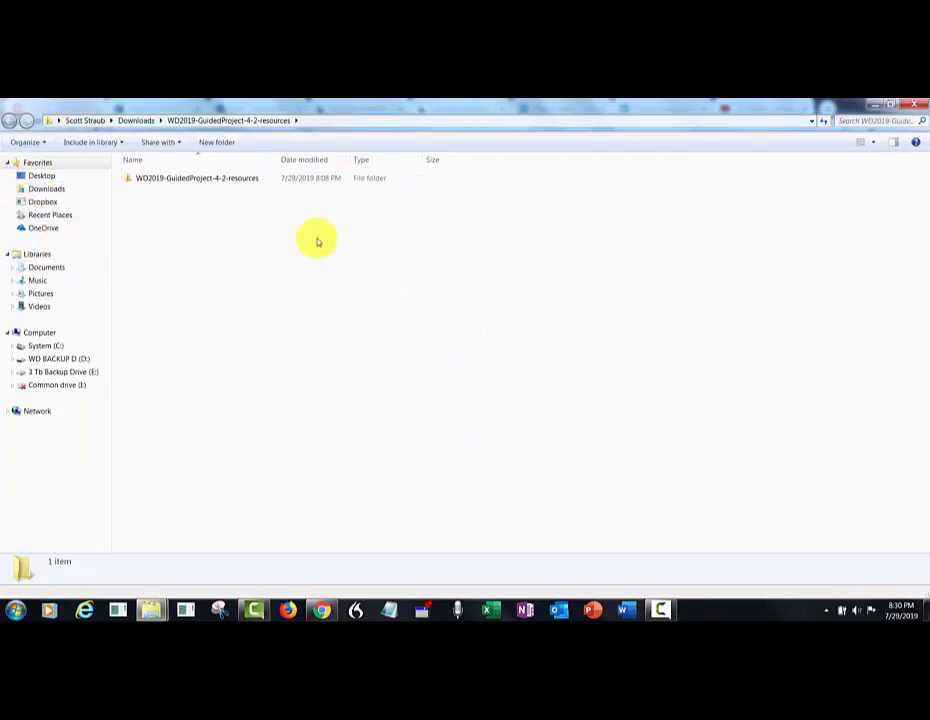
double_click(218, 179)
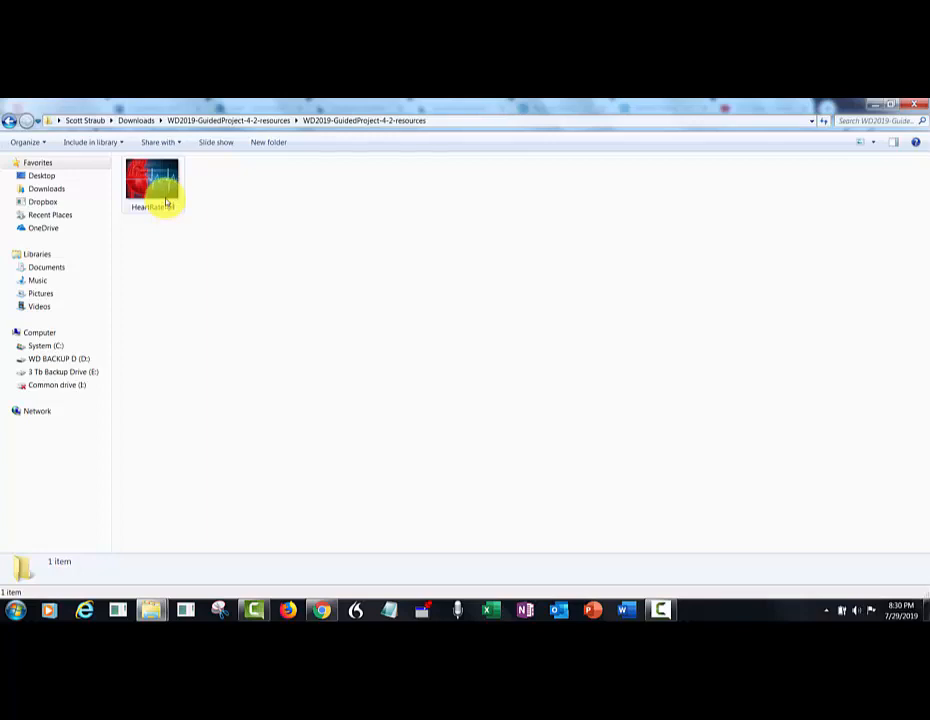
left_click(913, 105)
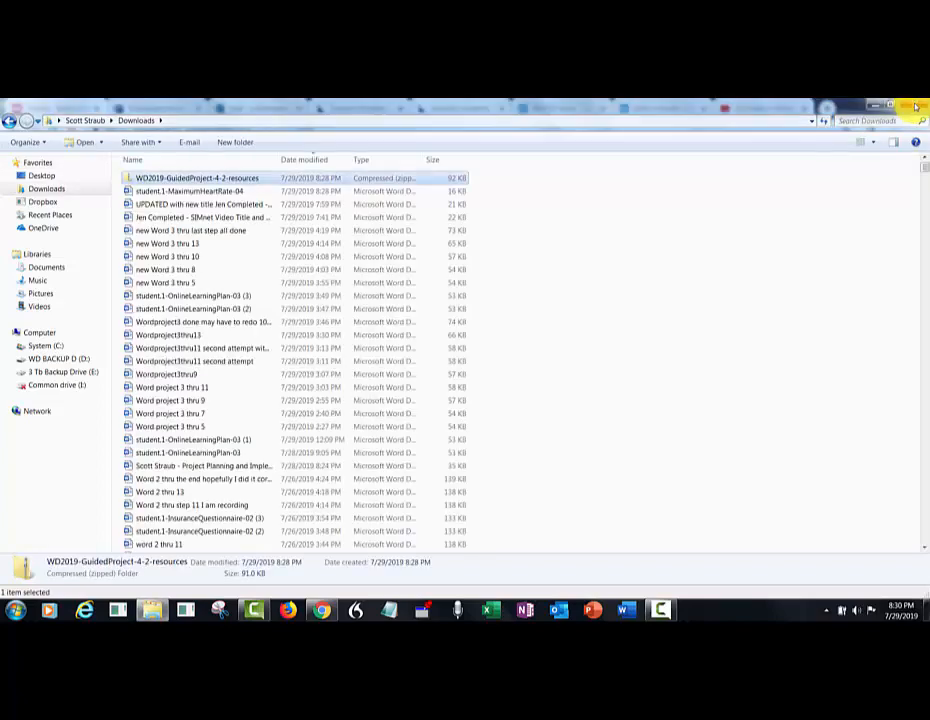
Open the downloaded student.1-MaximumHeartRate-04 document in Word and enable editing.
double_click(197, 192)
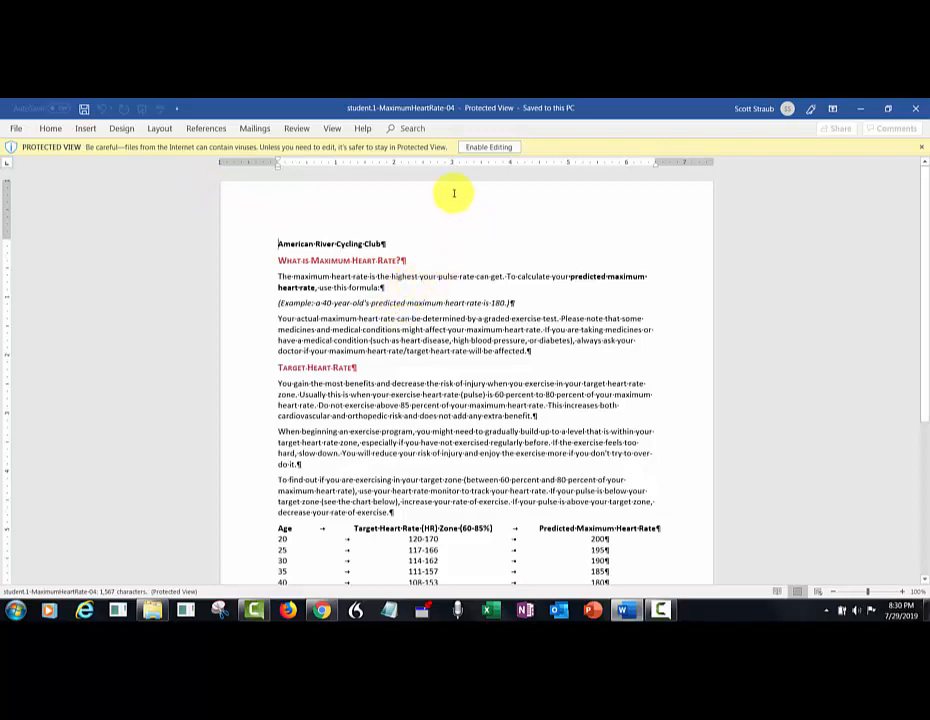
left_click(489, 147)
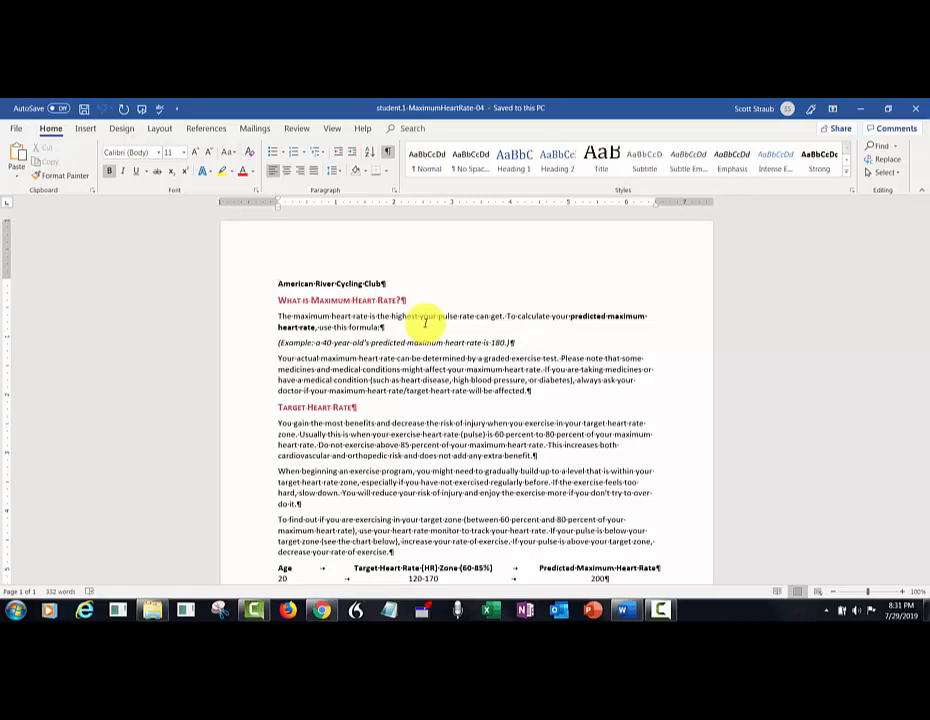
Turn the "American River Cycling Club" line into Fill: Red, Accent color 2; Outline: Red, Accent color 2 WordArt and set its width to 6.5 inches.
left_click_drag(279, 284, 392, 284)
left_click_drag(285, 283, 385, 286)
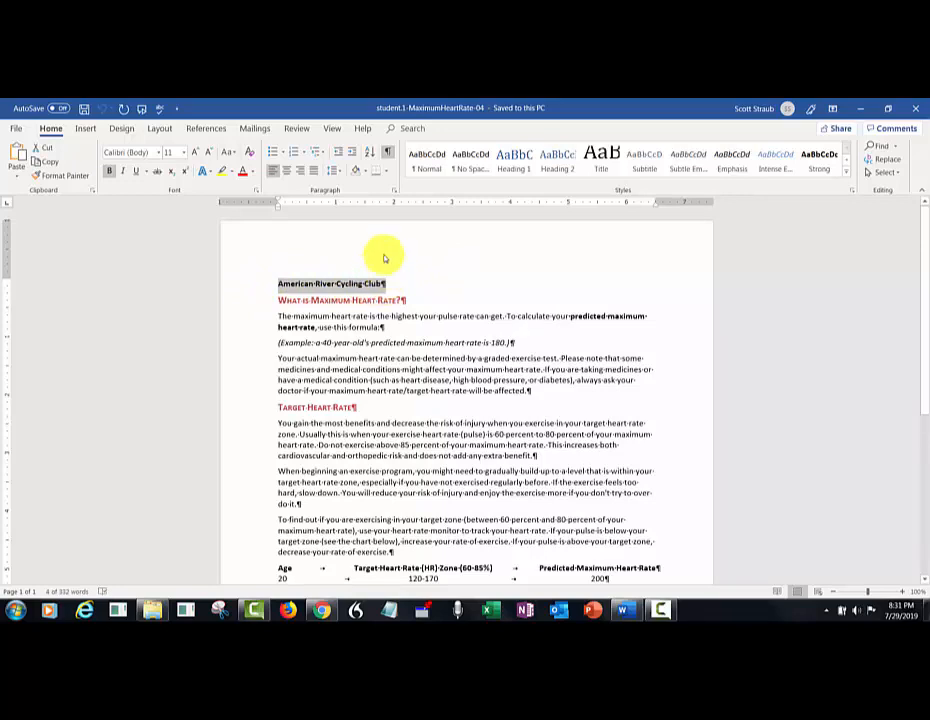
left_click(388, 155)
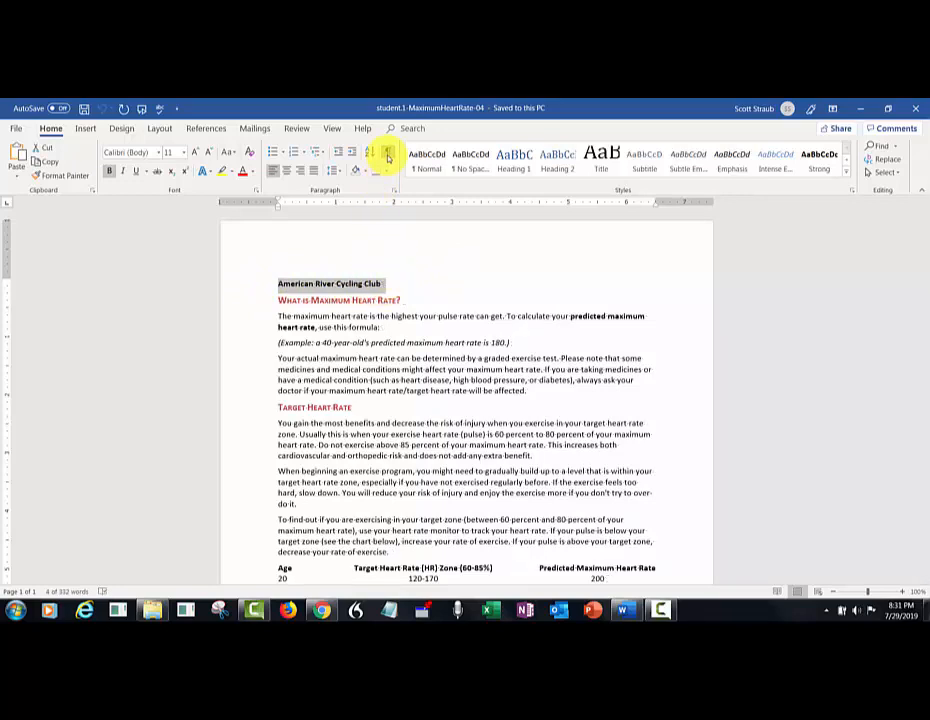
left_click(388, 157)
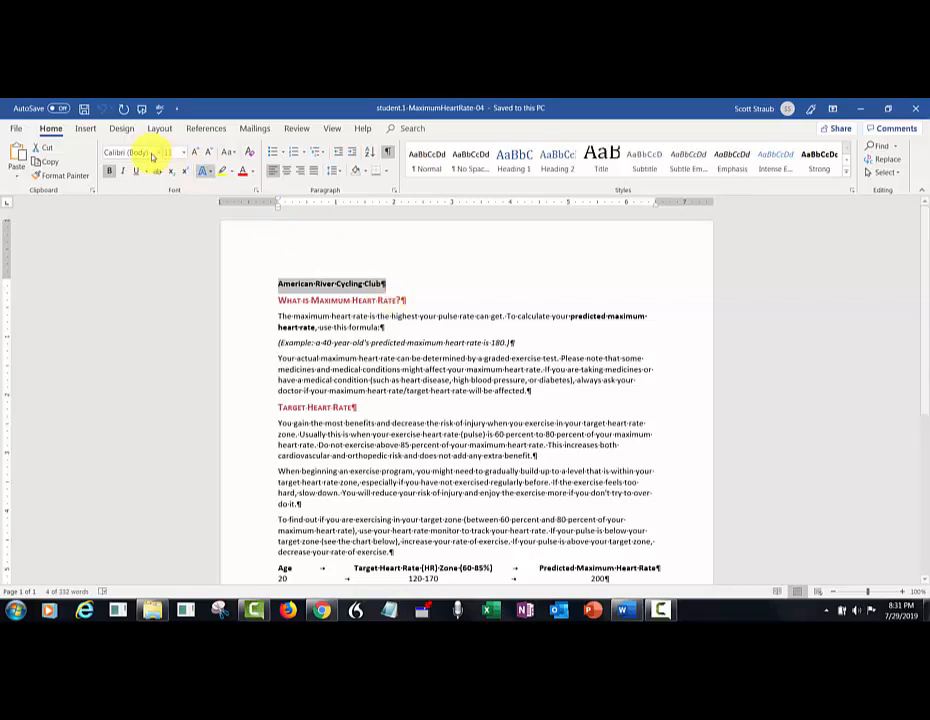
left_click(84, 129)
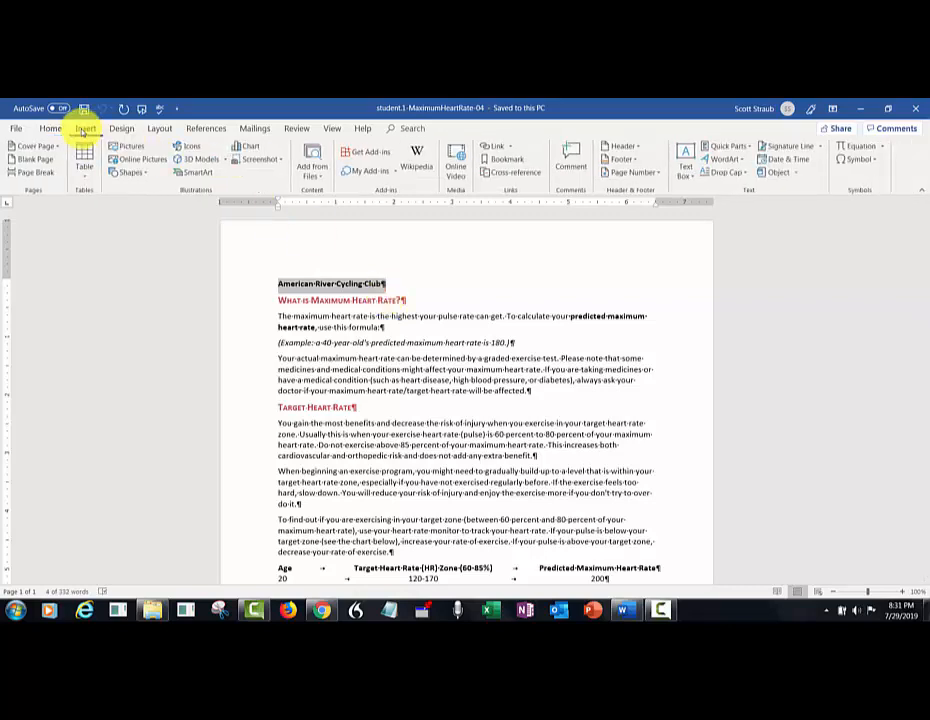
left_click(738, 161)
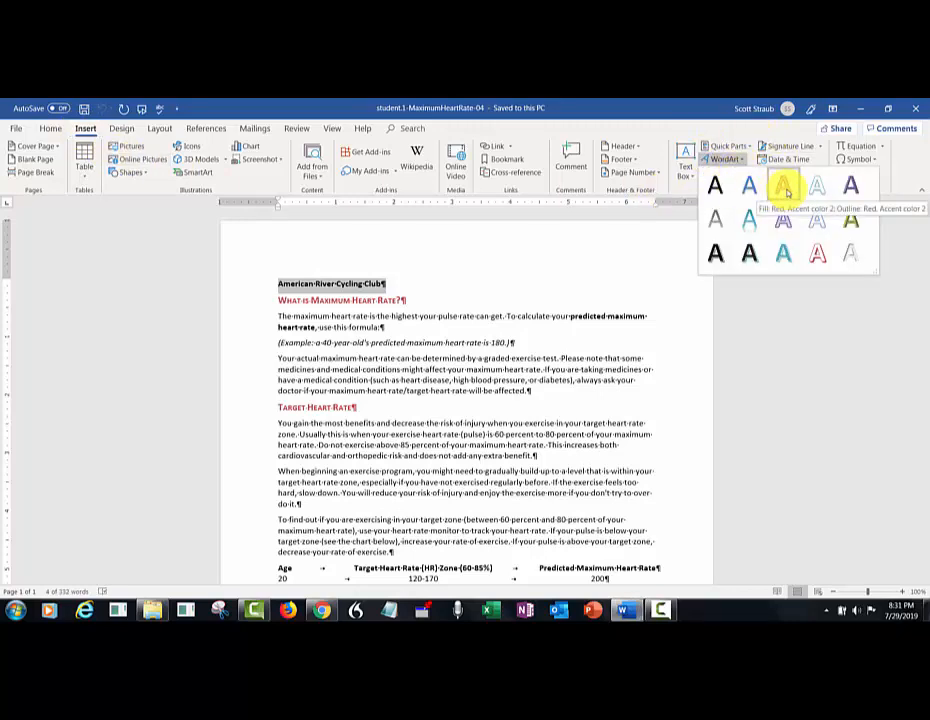
left_click(785, 189)
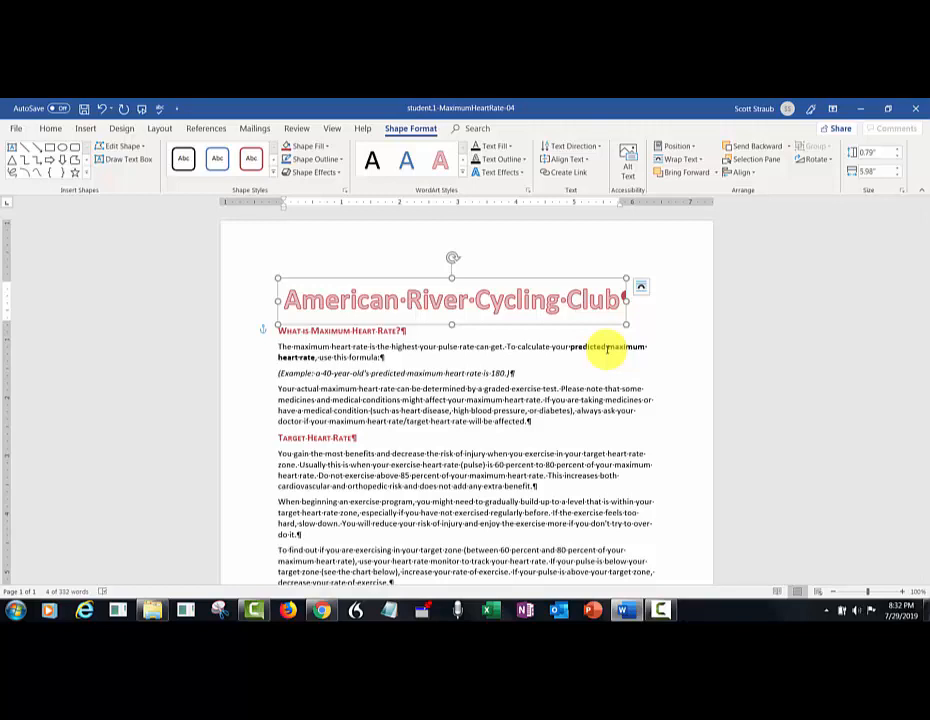
left_click(897, 168)
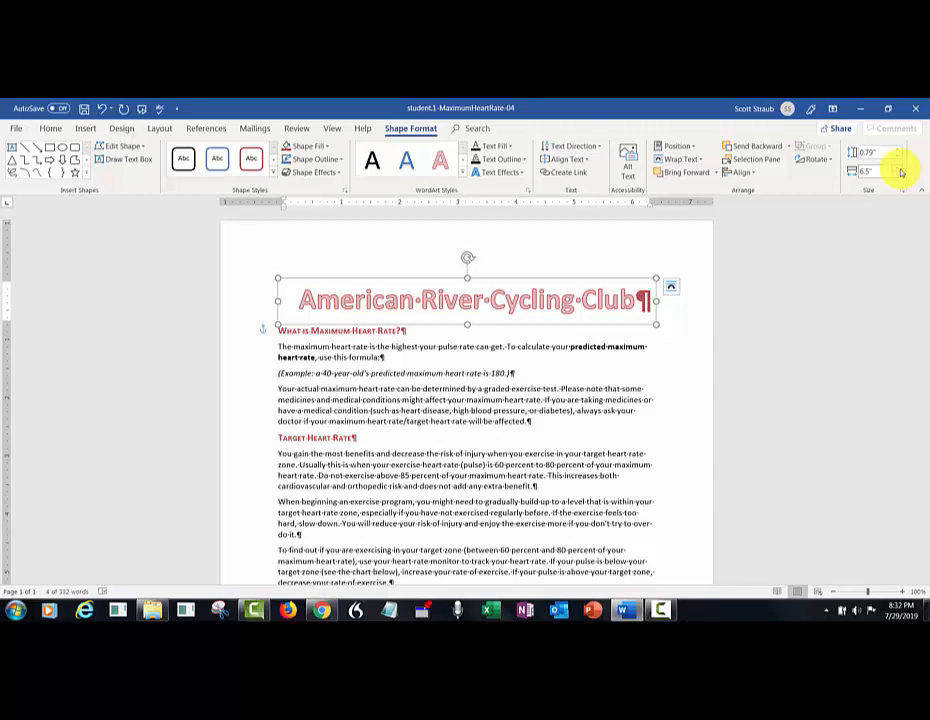
Set the WordArt title's horizontal alignment to Centered relative to Margin in its layout options.
left_click(694, 148)
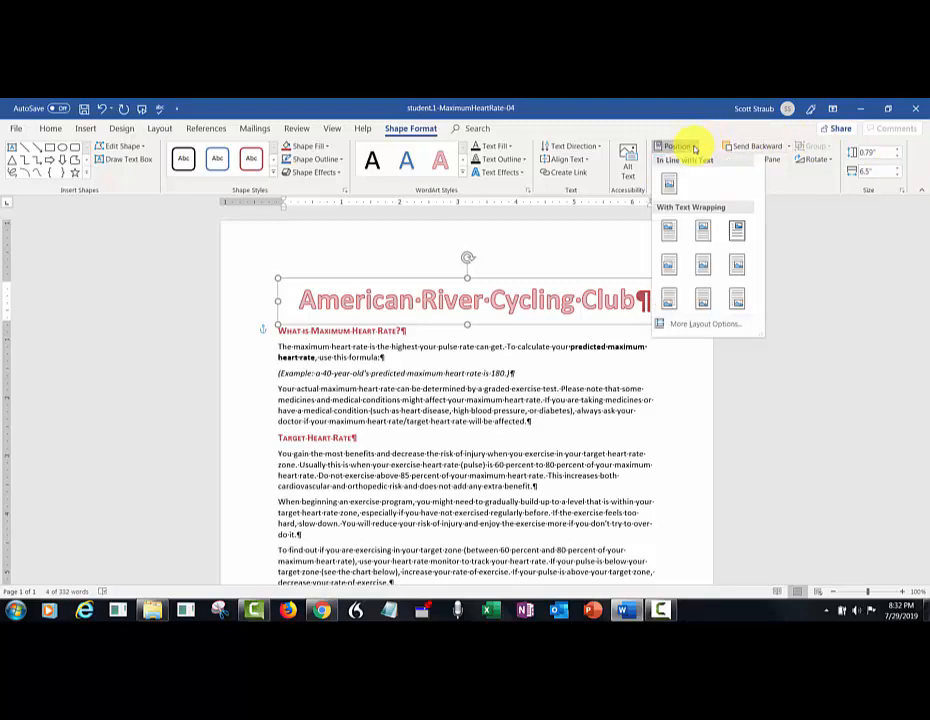
left_click(692, 326)
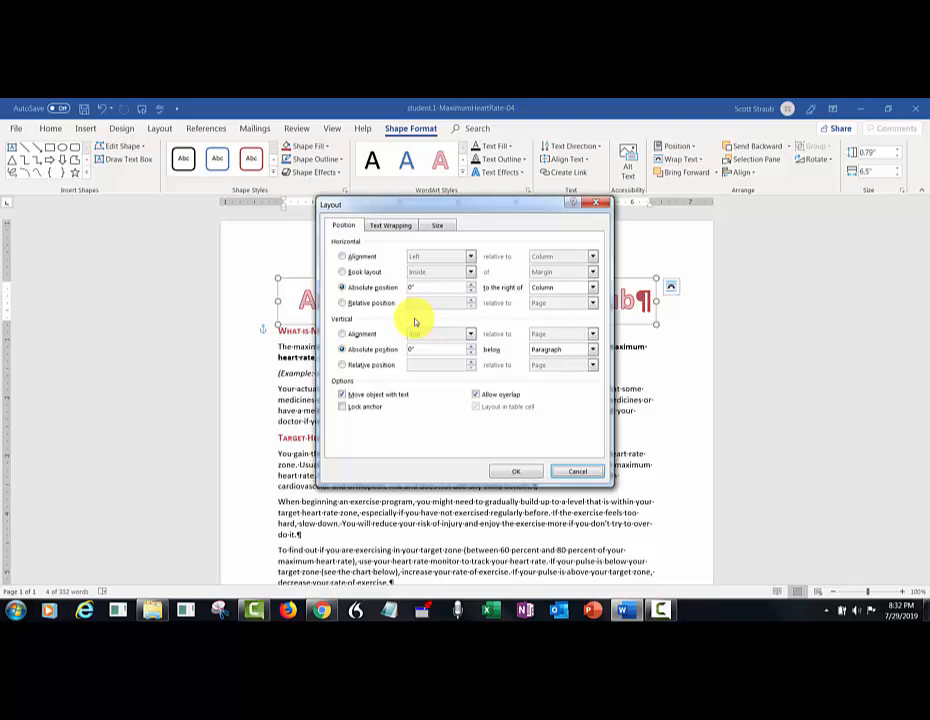
left_click(342, 257)
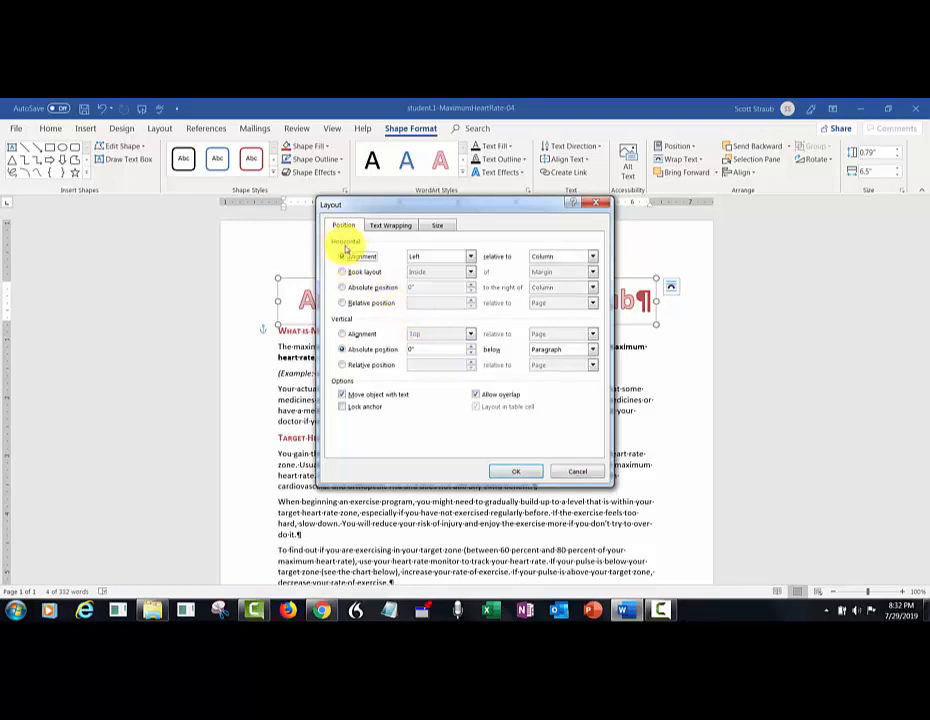
left_click(472, 257)
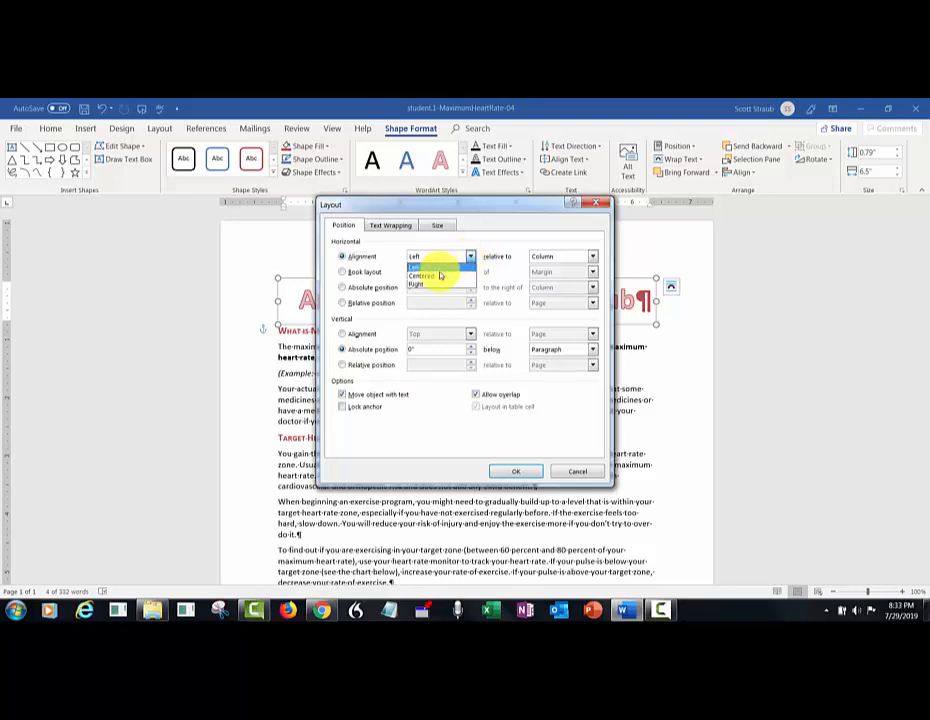
left_click(438, 270)
left_click(593, 257)
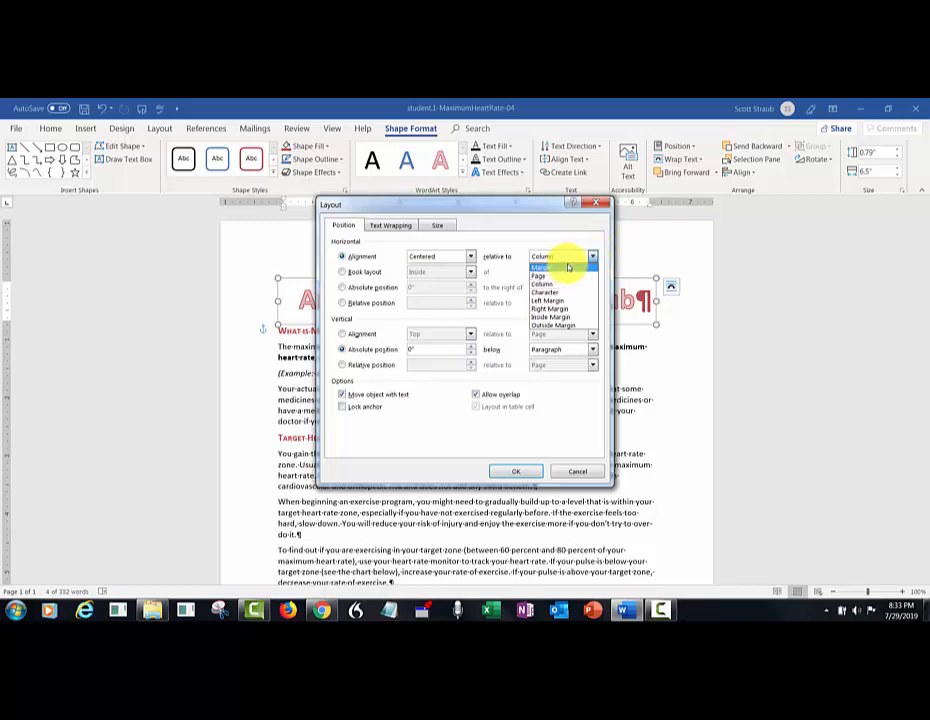
left_click(548, 268)
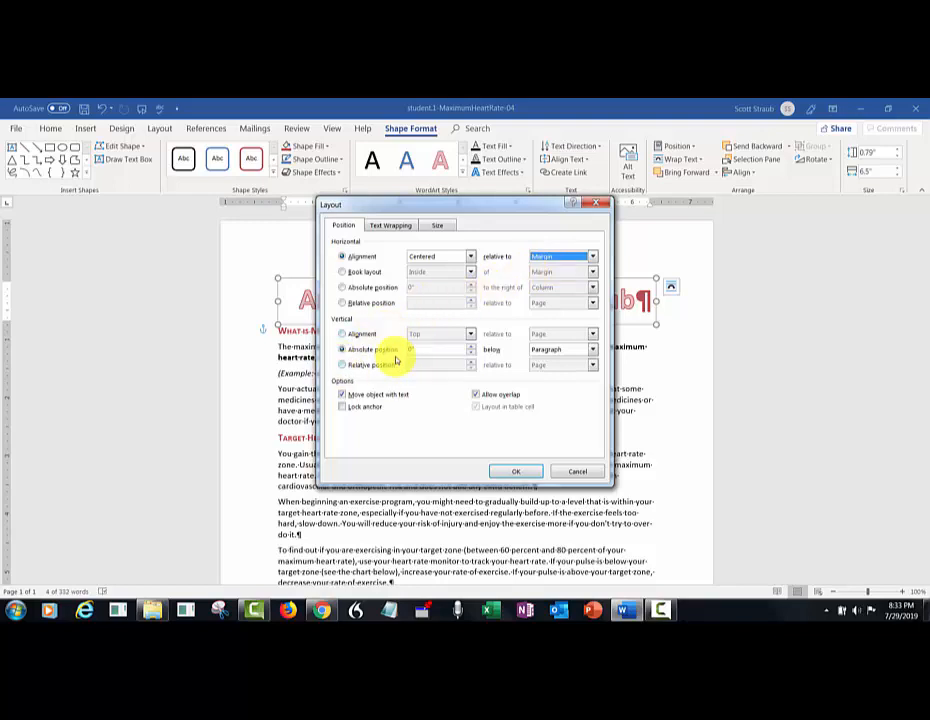
Set the WordArt title's vertical absolute position to 0.2 inches below Page and apply the layout.
left_click(470, 346)
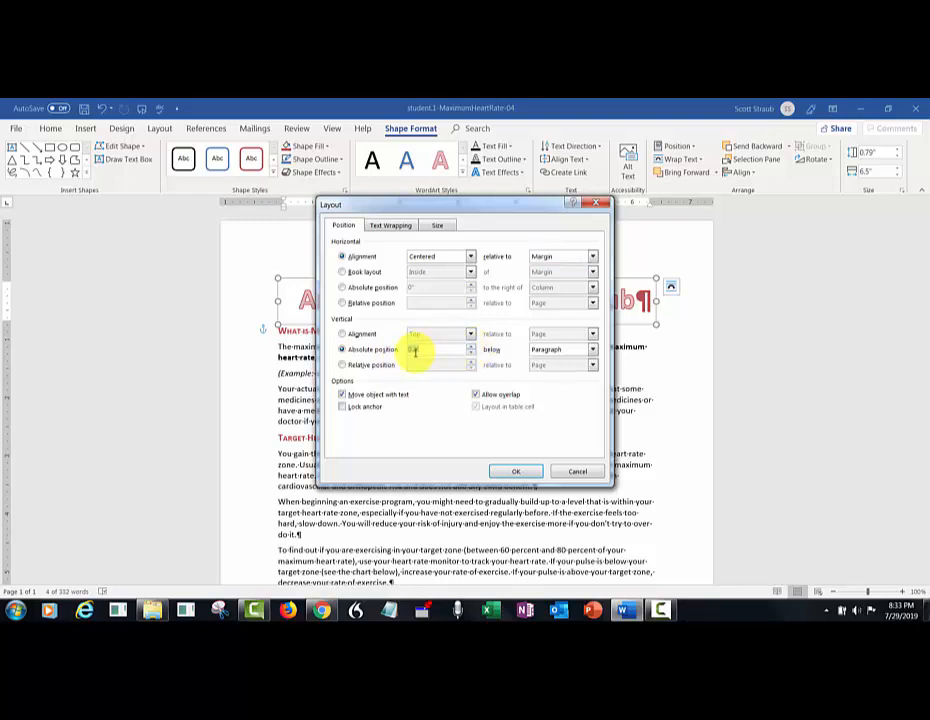
left_click(472, 346)
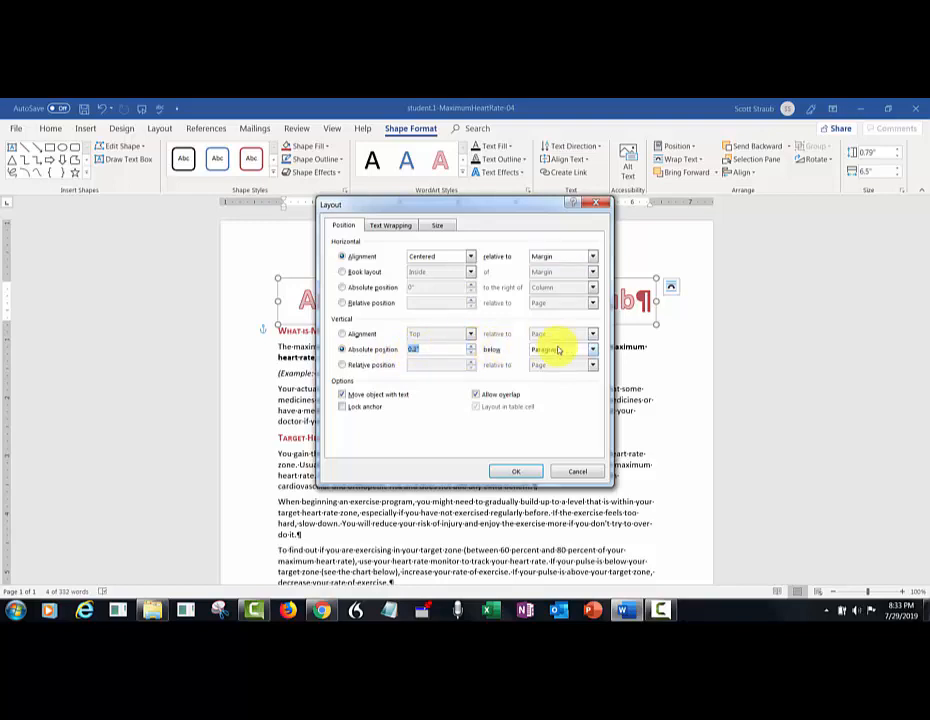
left_click(592, 350)
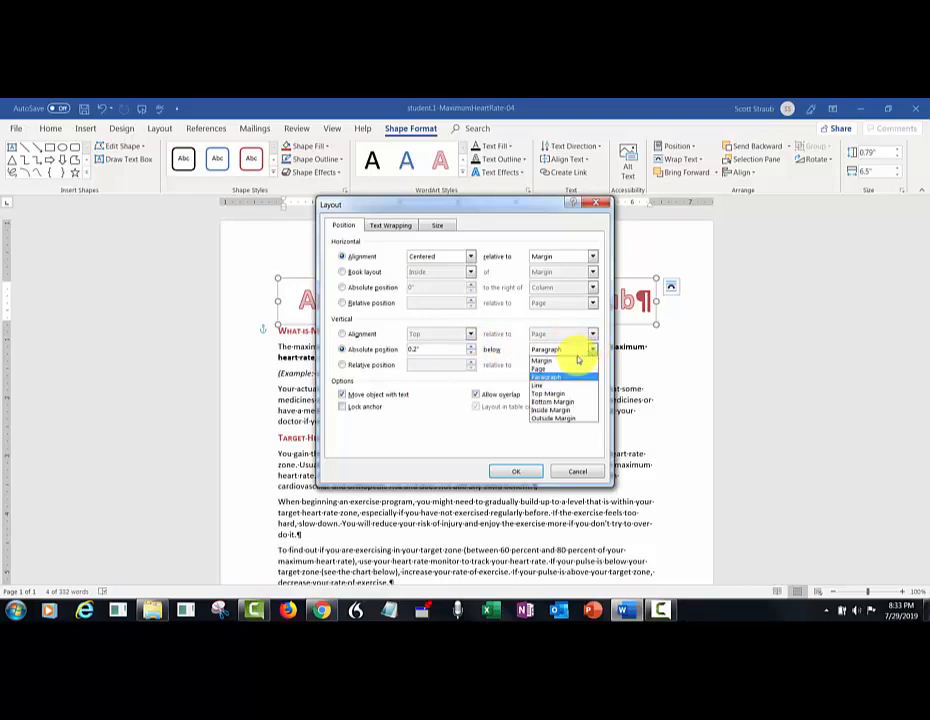
left_click(548, 372)
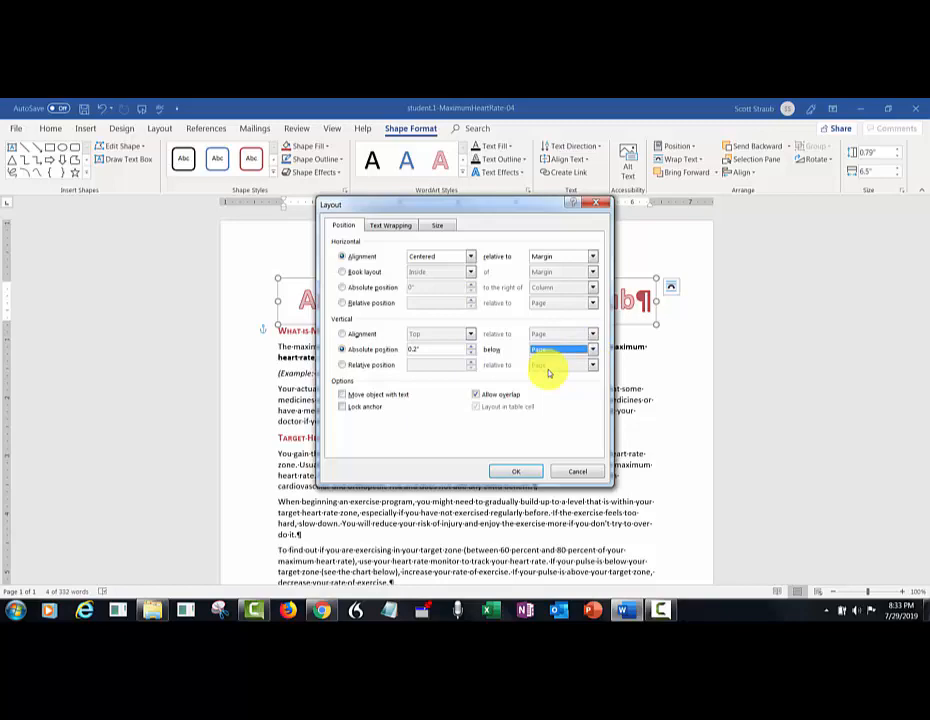
left_click(515, 471)
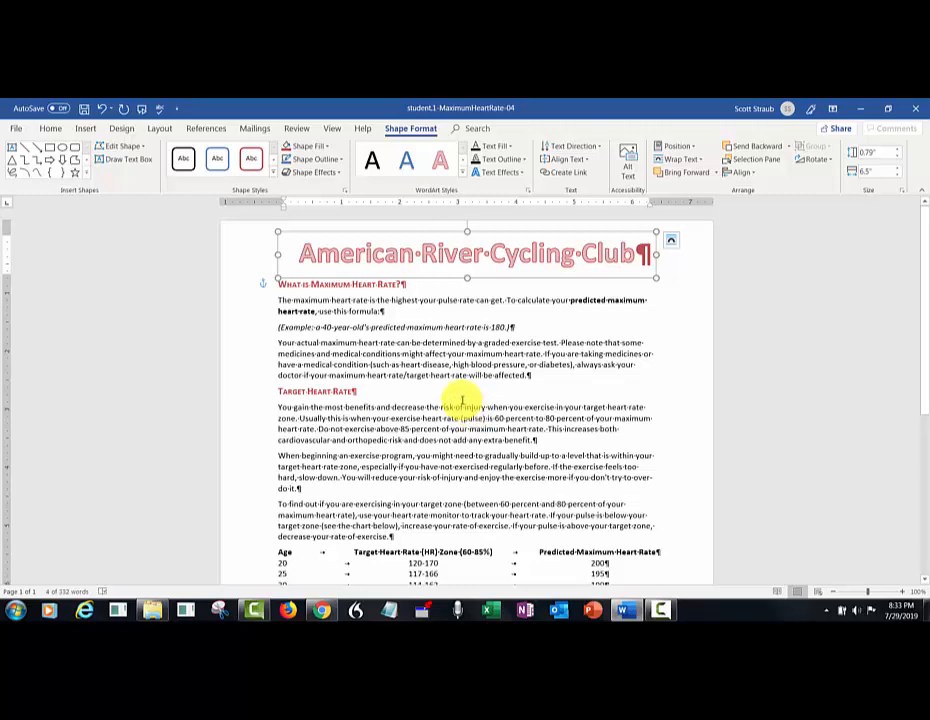
Apply the first preset in the Reflection Variations to the American River Cycling Club WordArt title.
left_click(500, 172)
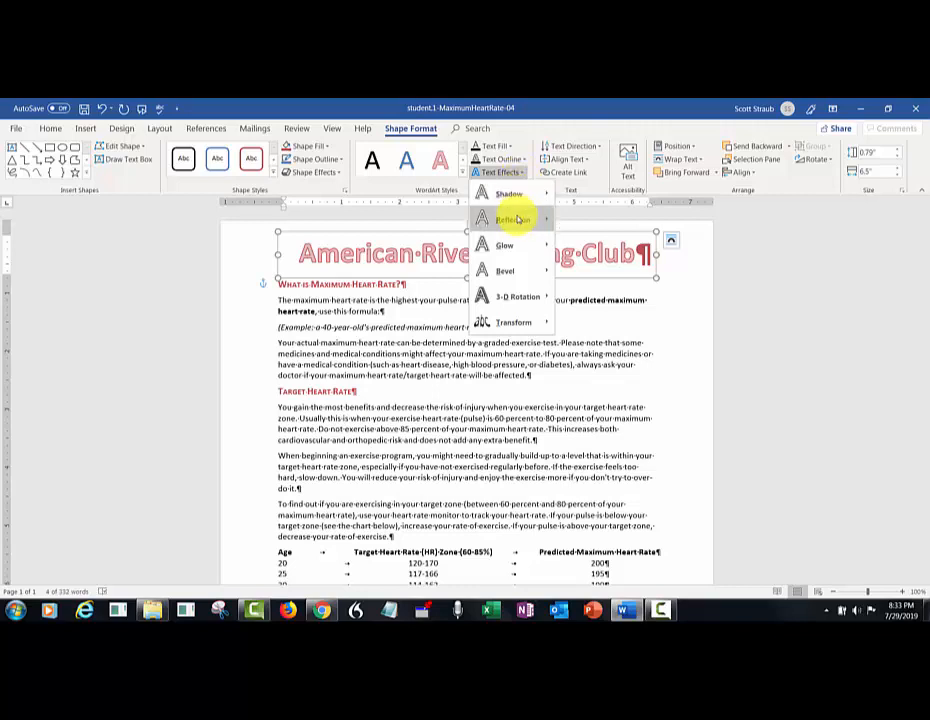
mouse_move(517, 221)
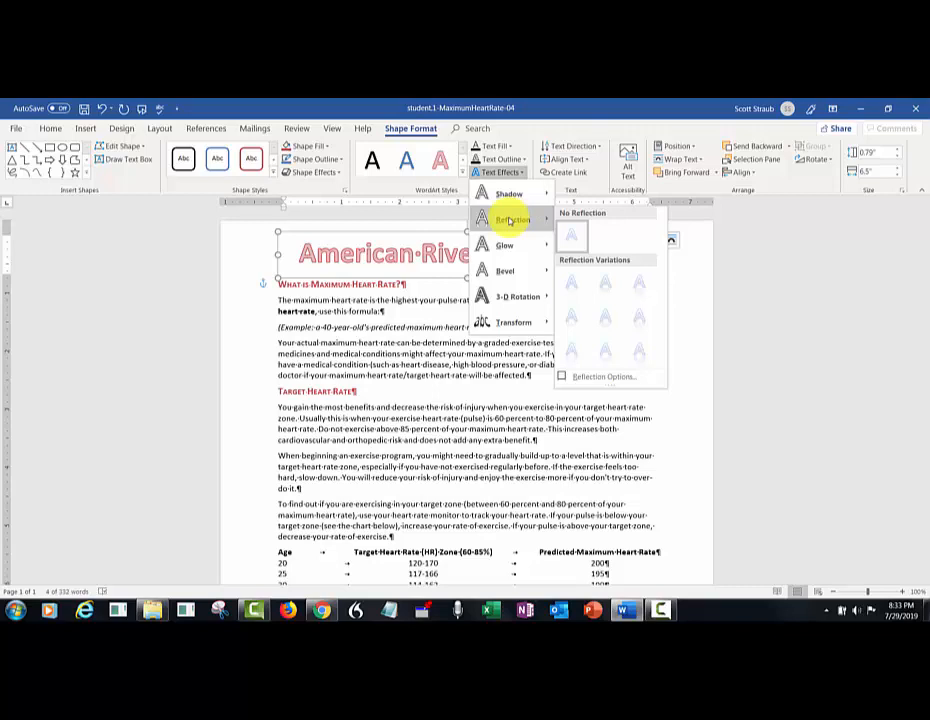
left_click(575, 289)
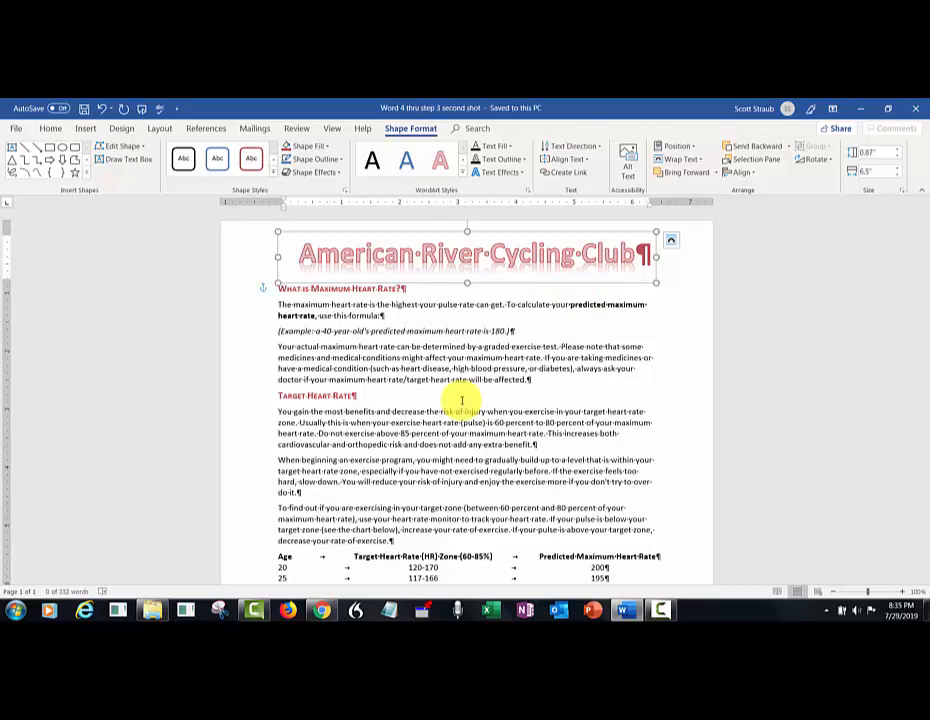
Convert the tabbed heart rate text, from the Age heading line through the 70 row, to a three-column table separated at tabs with AutoFit to contents.
scroll(374, 410, "down", 5)
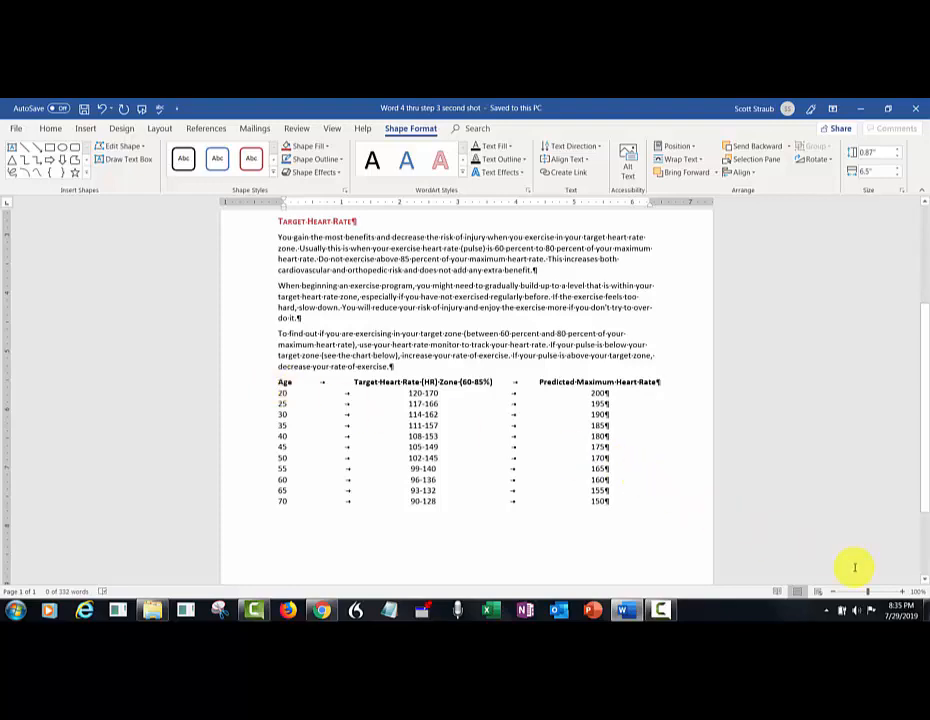
left_click(872, 592)
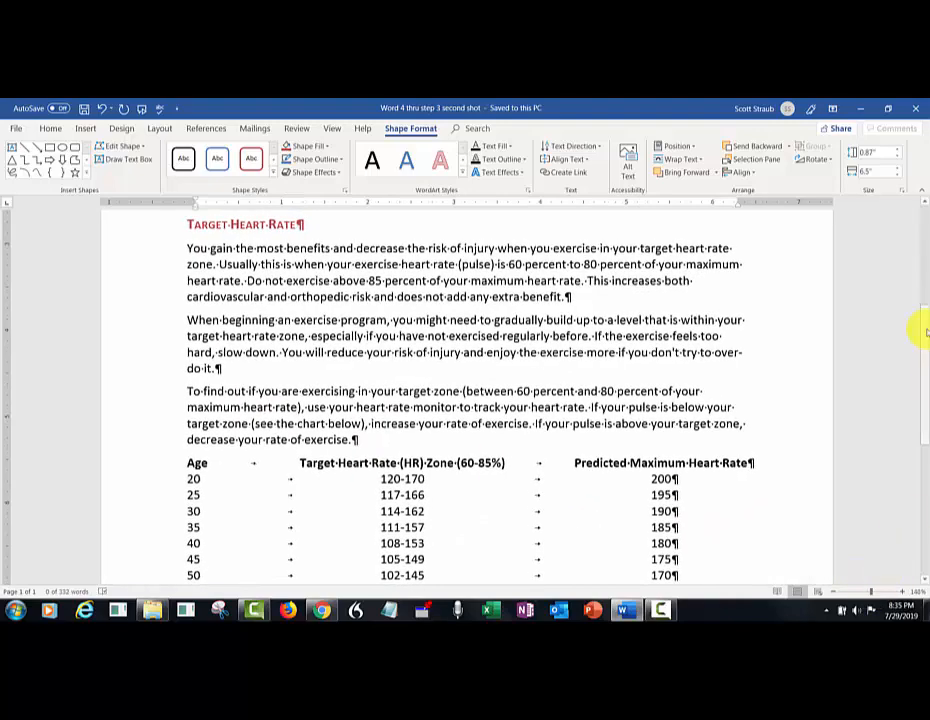
left_click_drag(920, 332, 924, 394)
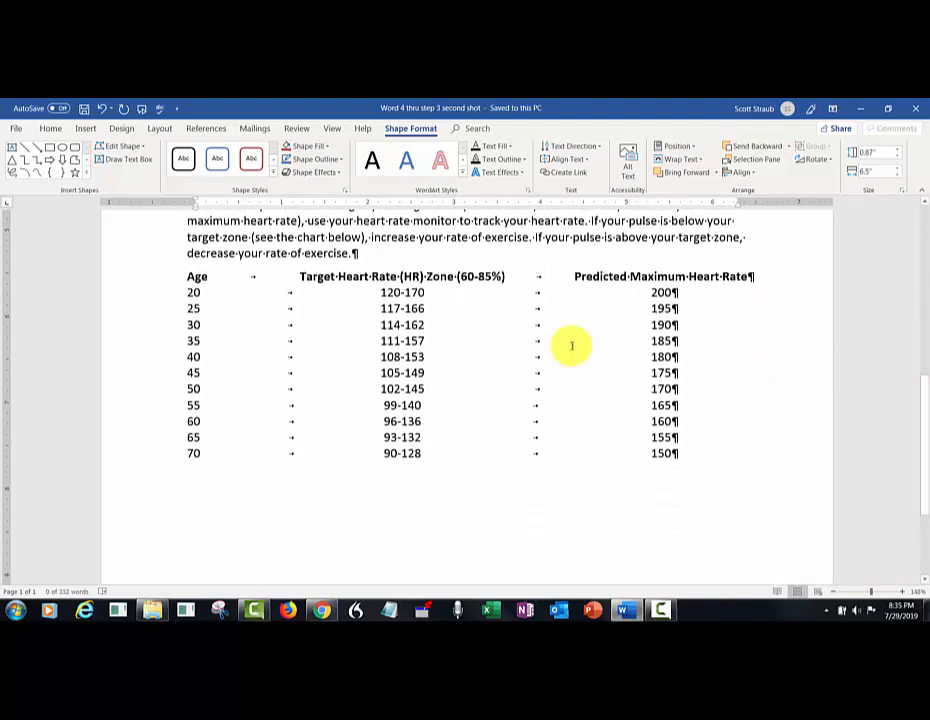
left_click_drag(193, 276, 664, 461)
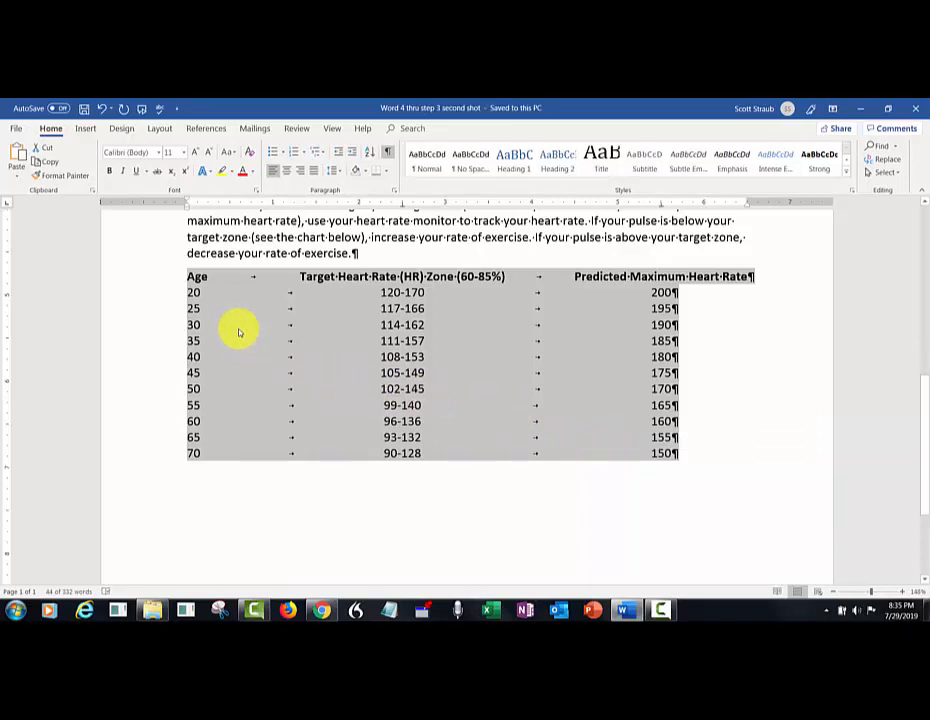
left_click(85, 130)
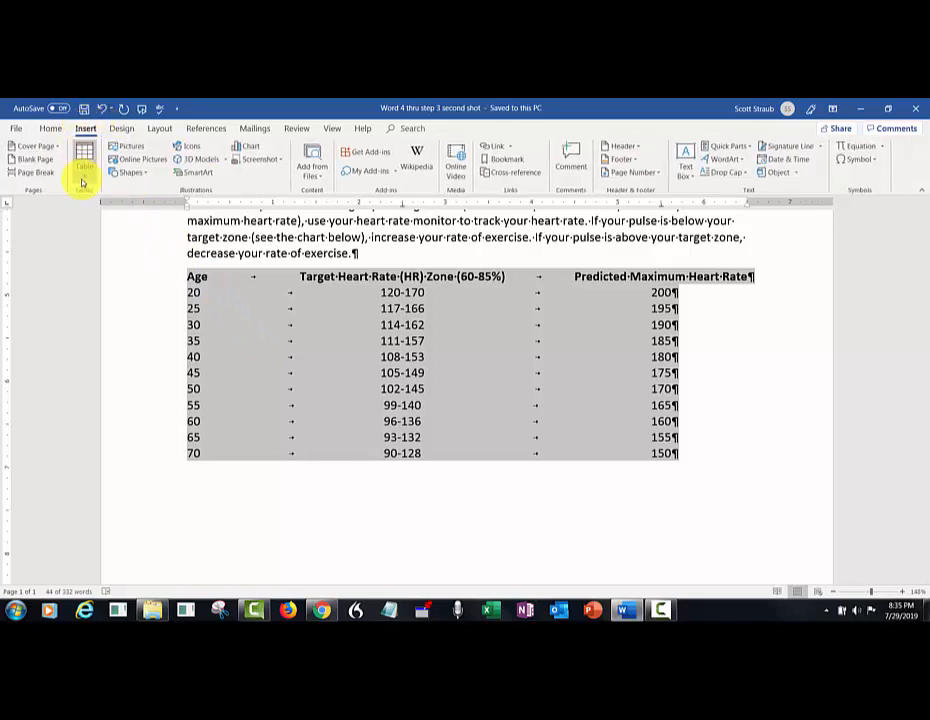
left_click(83, 176)
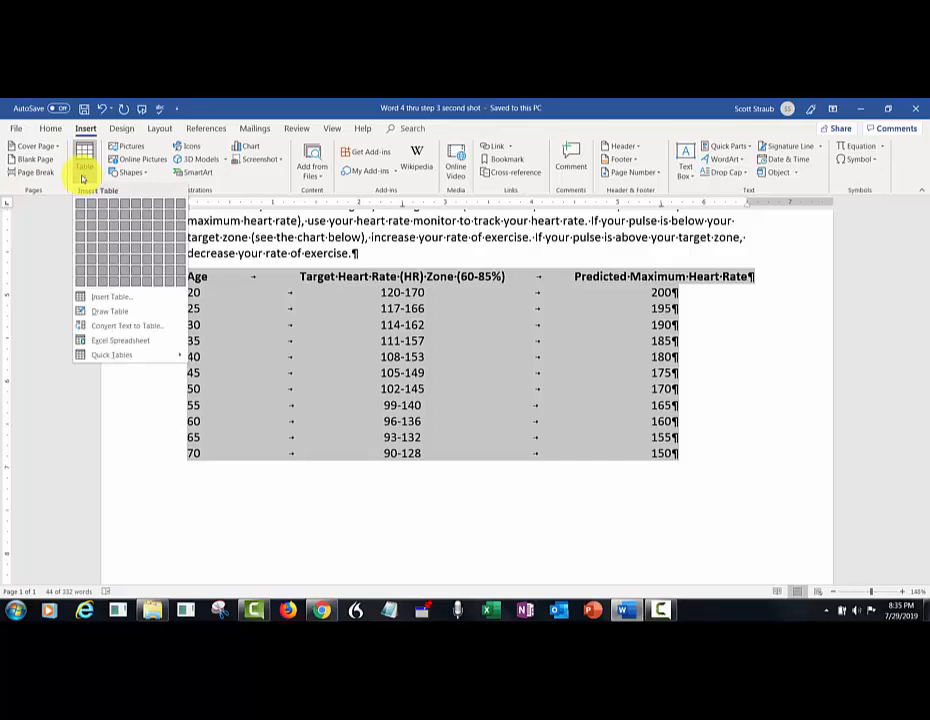
left_click(118, 326)
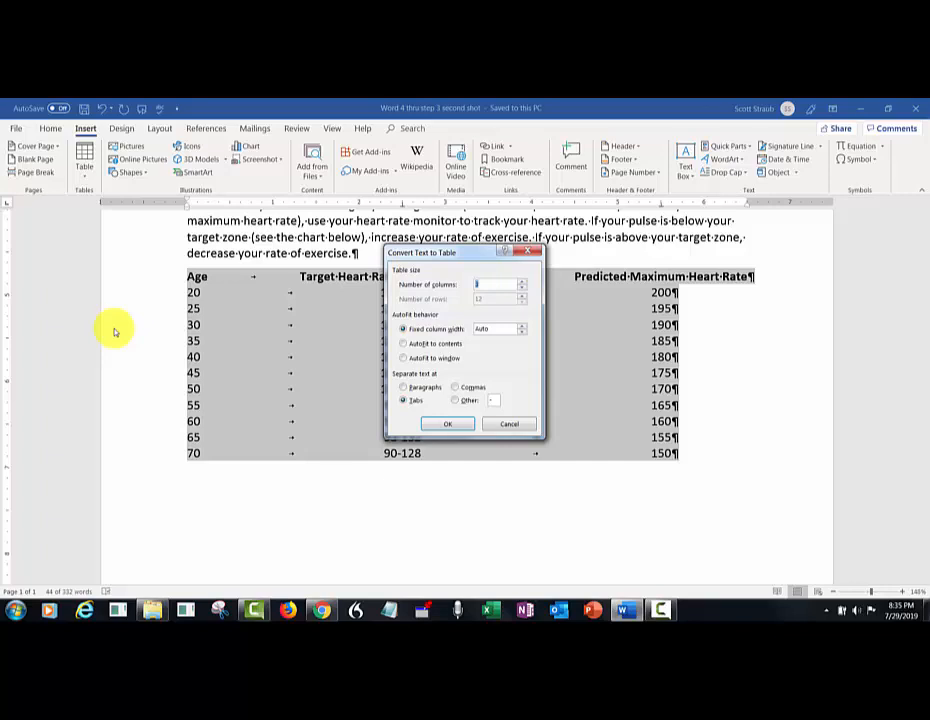
left_click(403, 344)
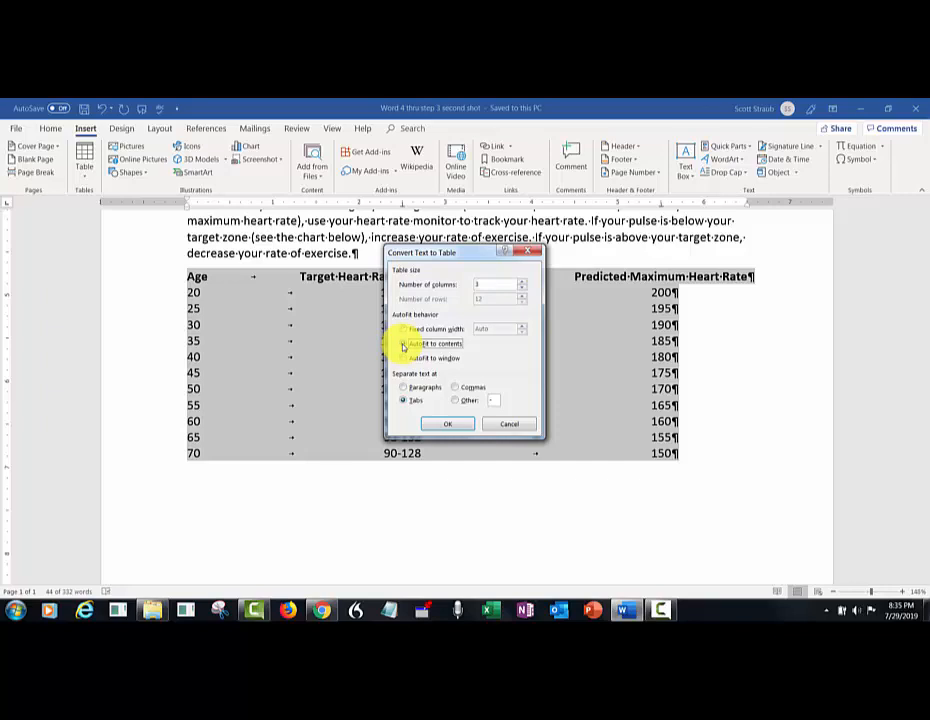
left_click(449, 425)
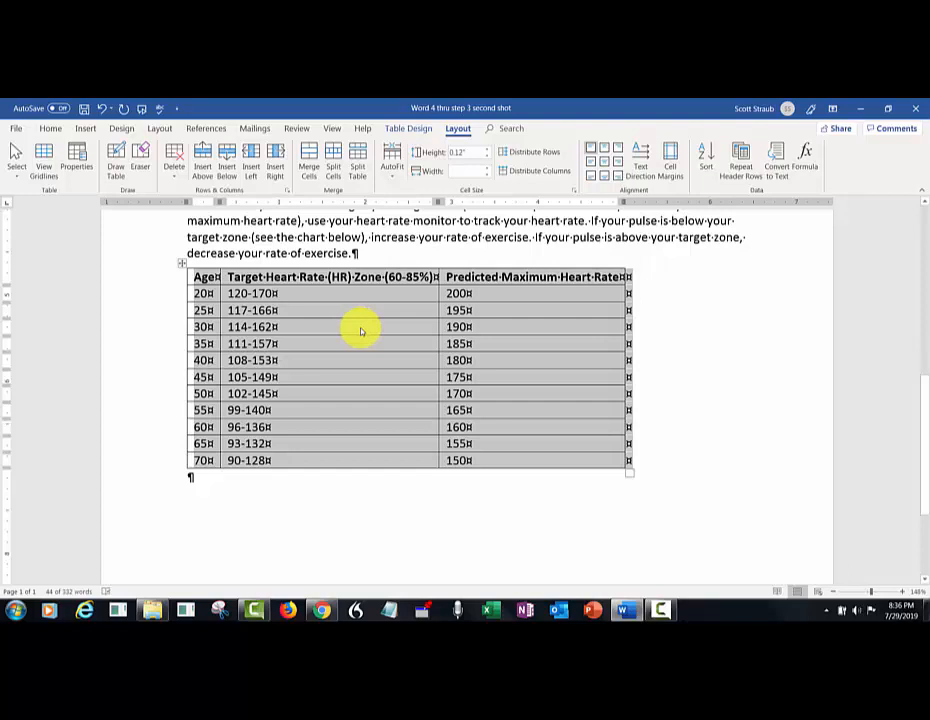
Turn off First Column formatting for the heart rate table and apply the red grid table style with a solid header and banded rows.
left_click(415, 129)
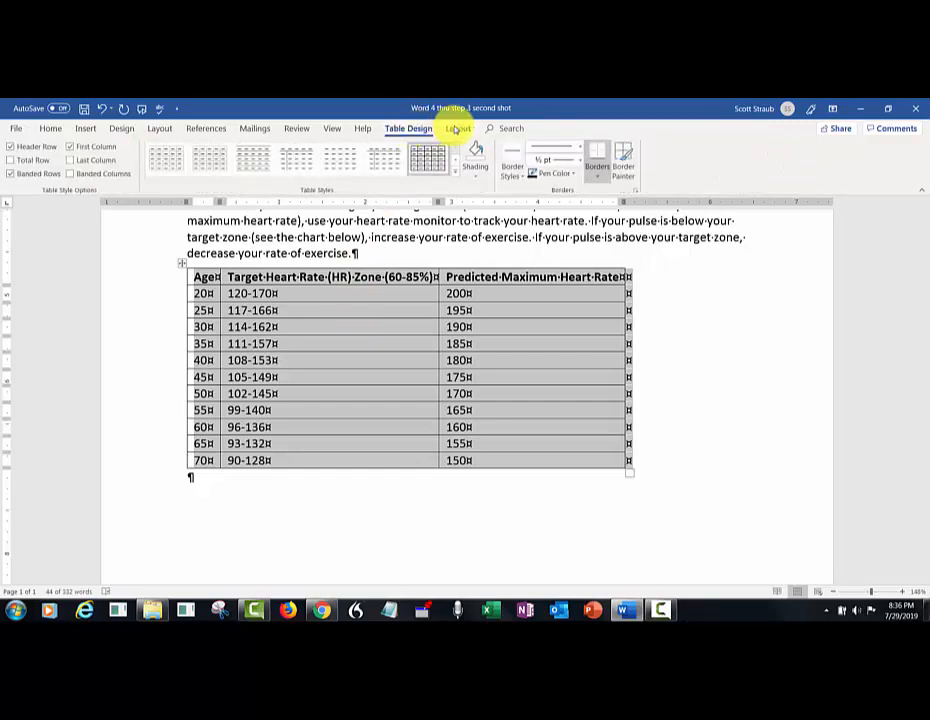
left_click(458, 129)
left_click(406, 129)
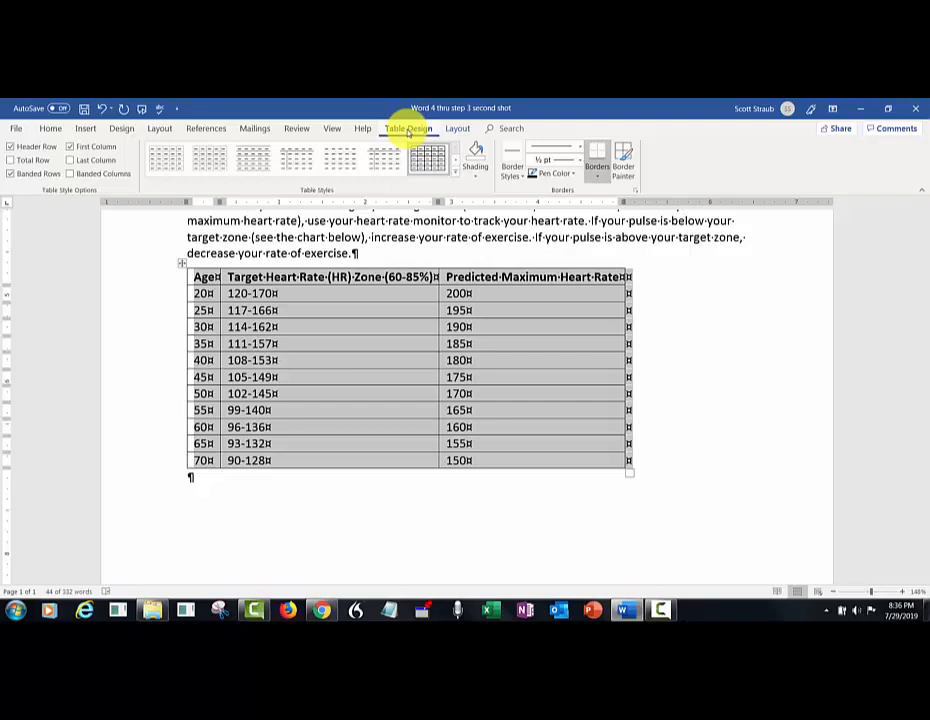
left_click(10, 175)
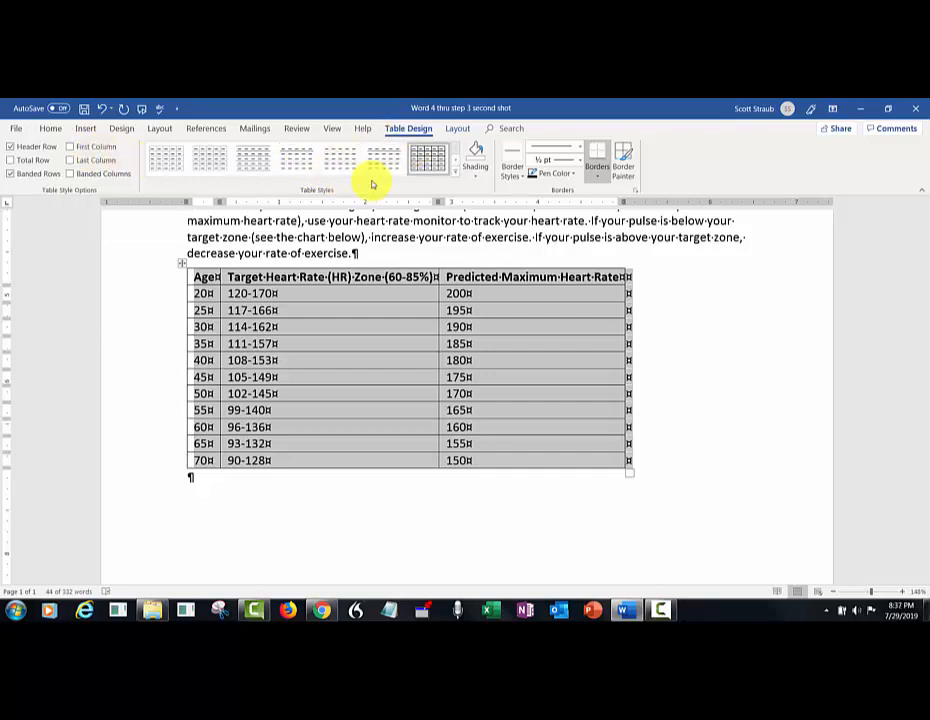
left_click(455, 176)
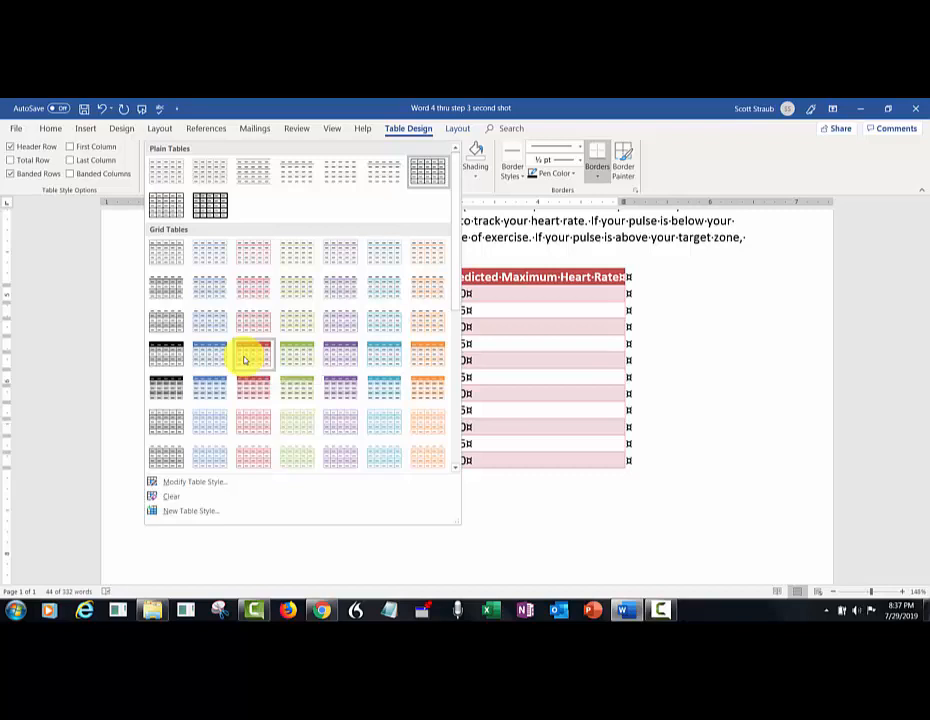
left_click(245, 359)
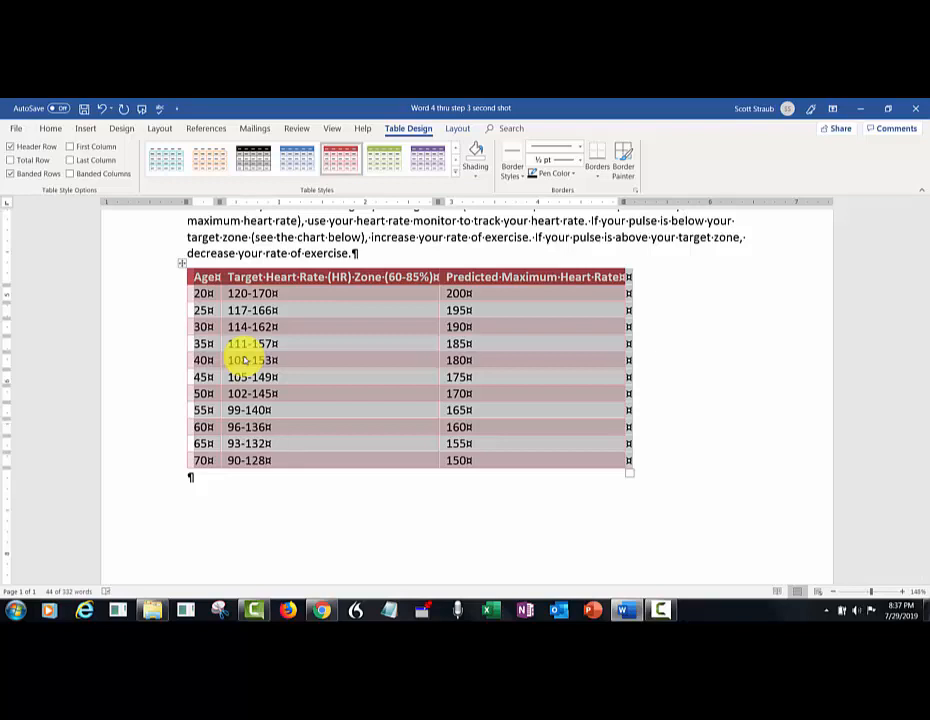
Break the table's header text so "Zone (60-85%)" and "Heart Rate" each start on a second line in their cells.
left_click(352, 280)
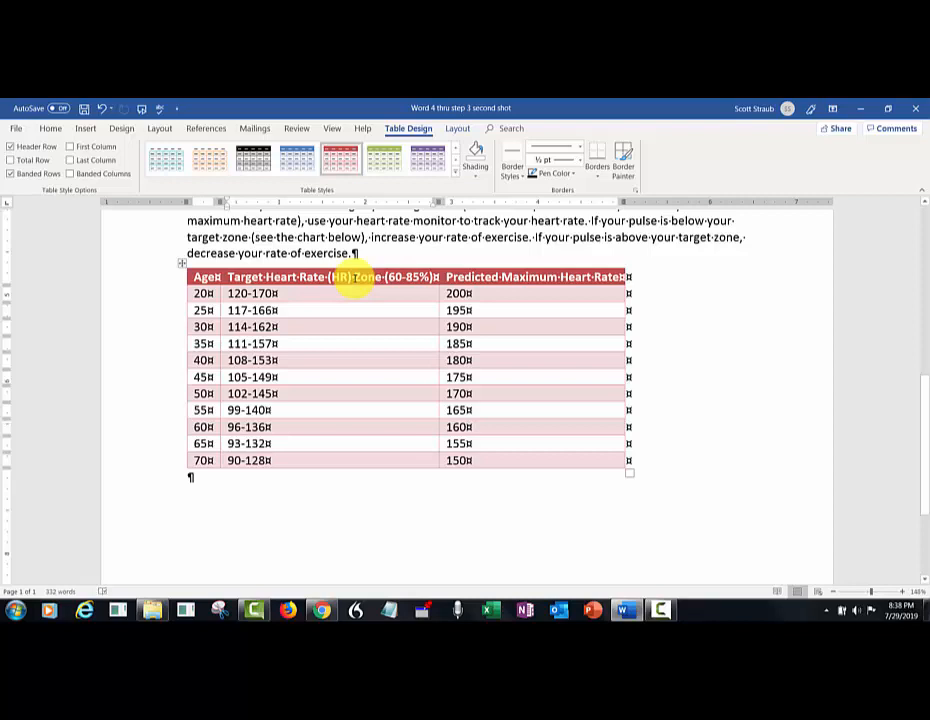
key("ctrl+z")
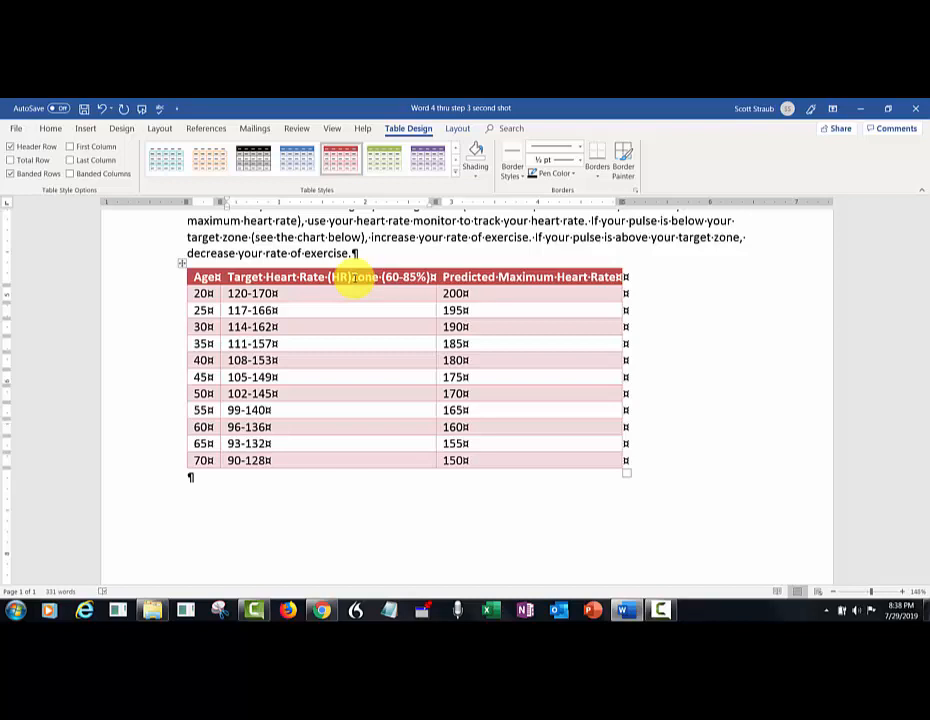
key("Return")
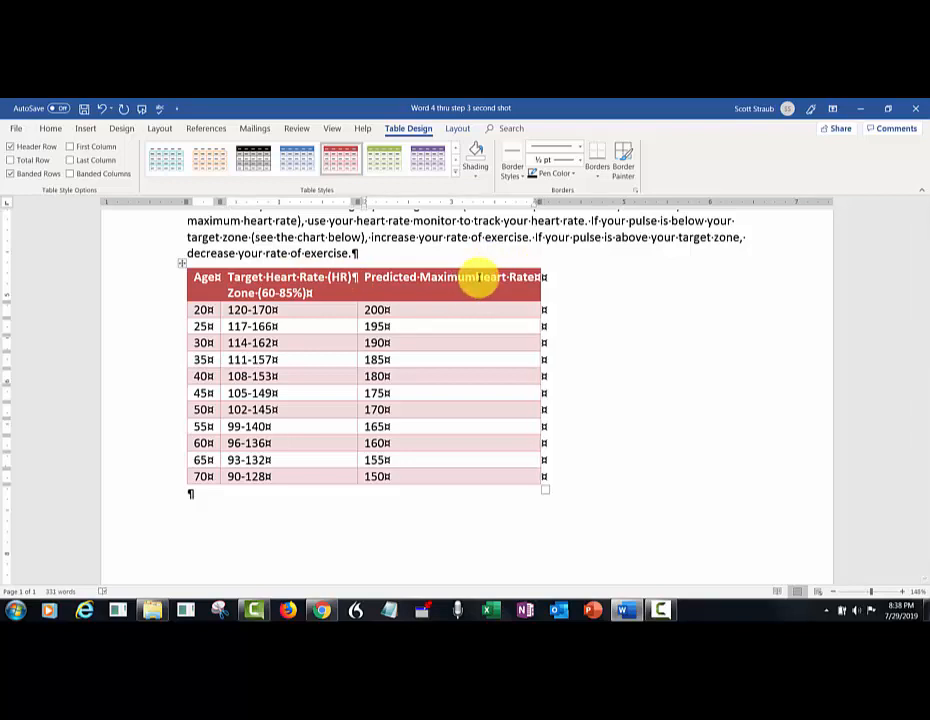
left_click_drag(478, 277, 481, 277)
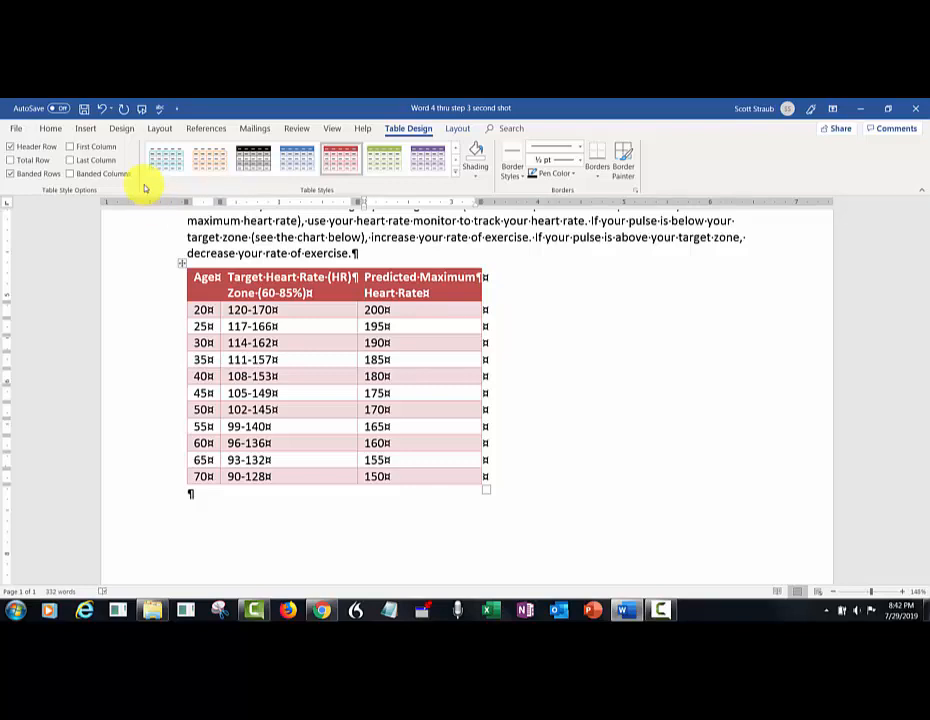
Center the text of all table cells horizontally and vertically, and set the whole table's alignment to Center.
left_click(181, 264)
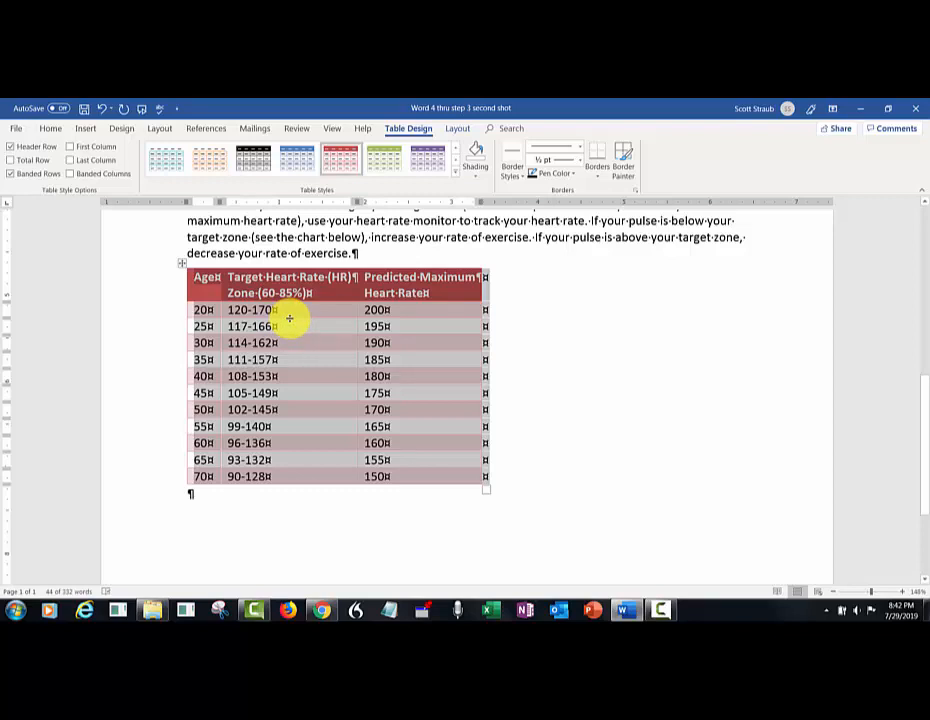
left_click(458, 129)
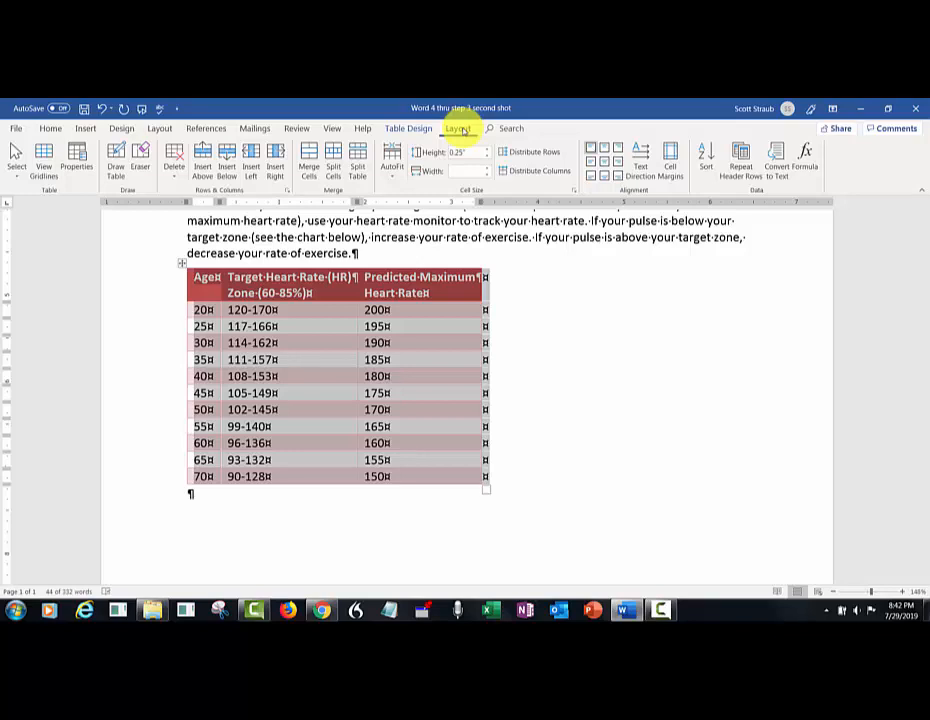
left_click(604, 164)
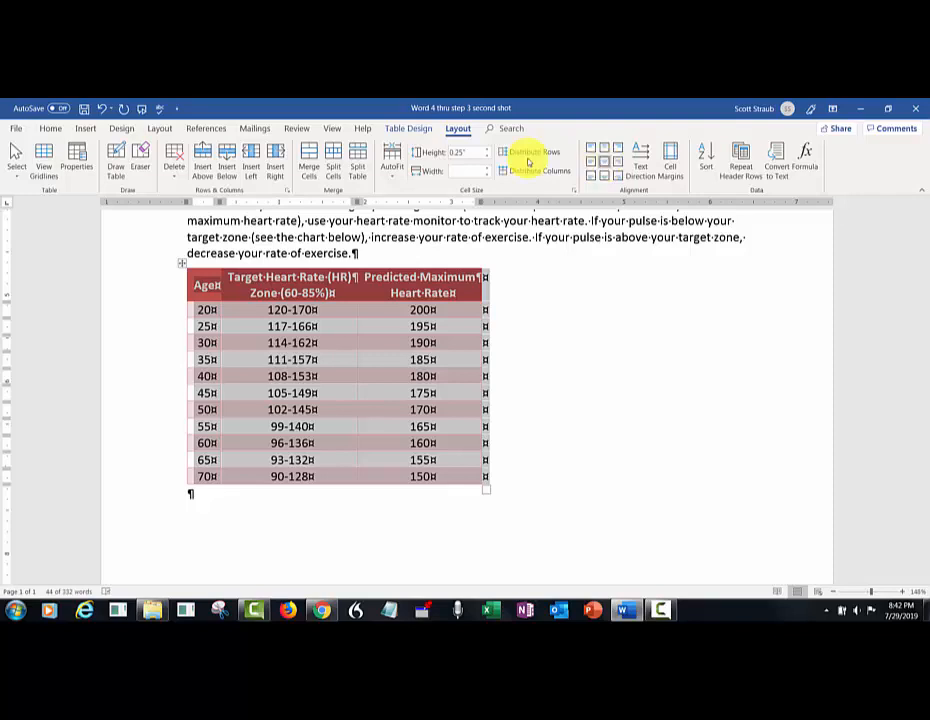
left_click(78, 153)
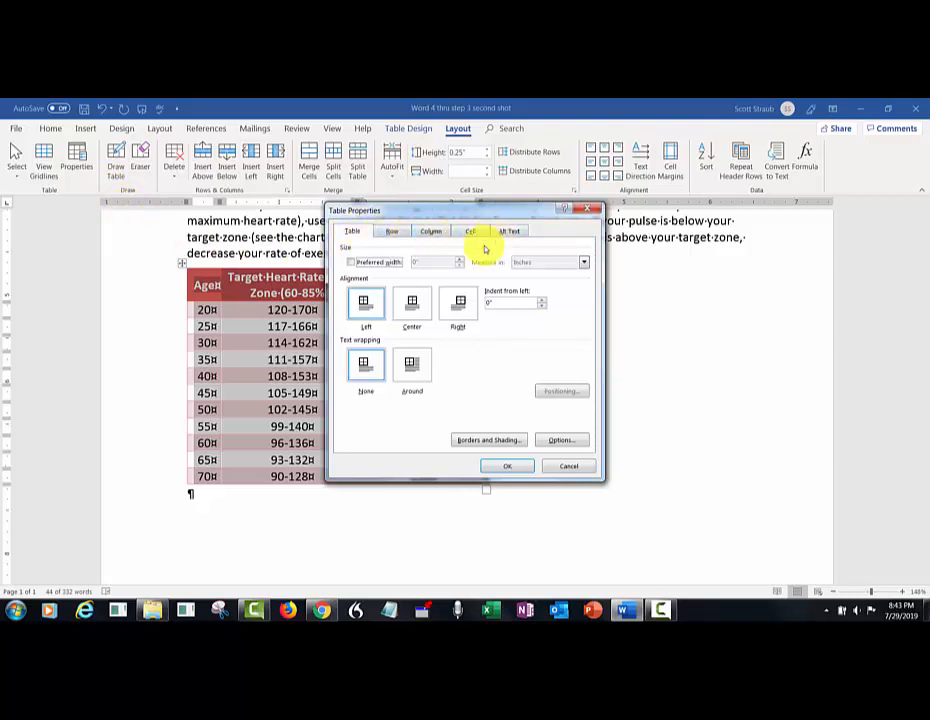
left_click(409, 317)
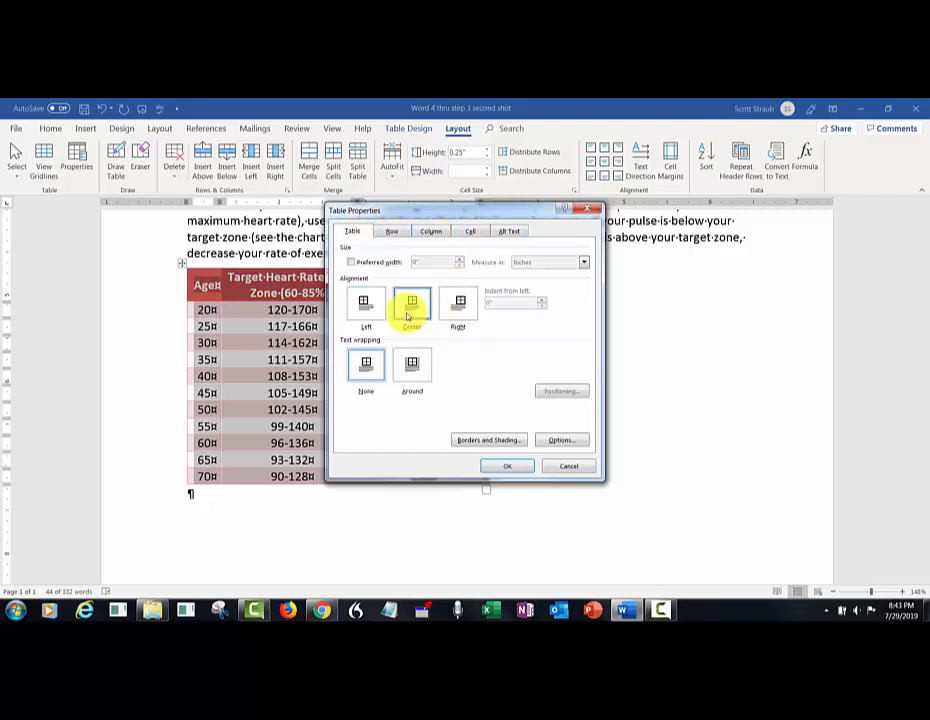
left_click(497, 468)
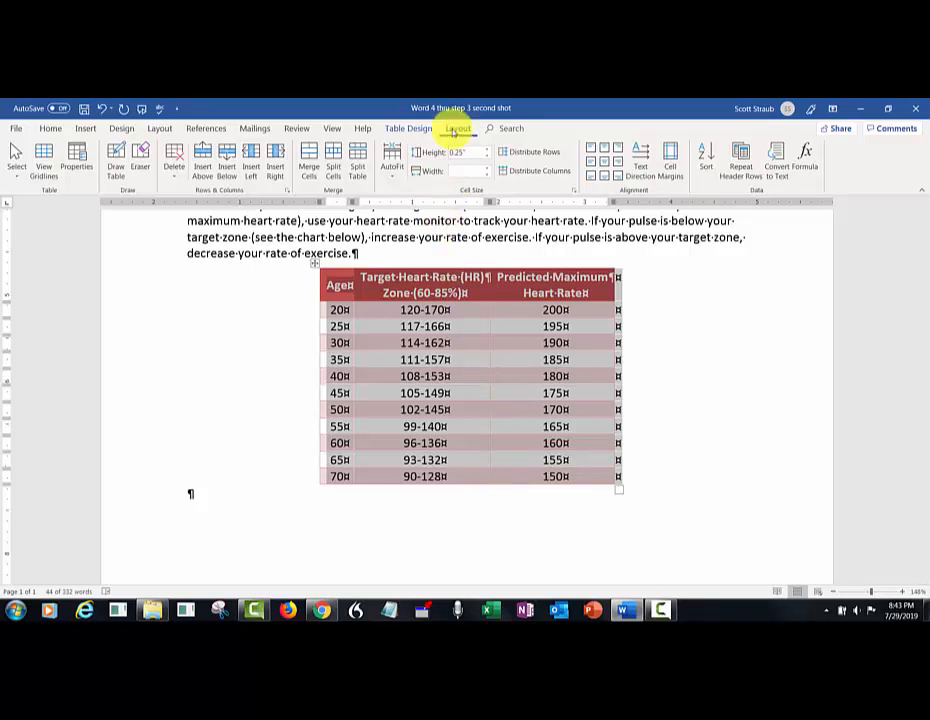
Set the table's default cell margins to 0.03" for top and bottom and 0.1" for left and right.
left_click(670, 171)
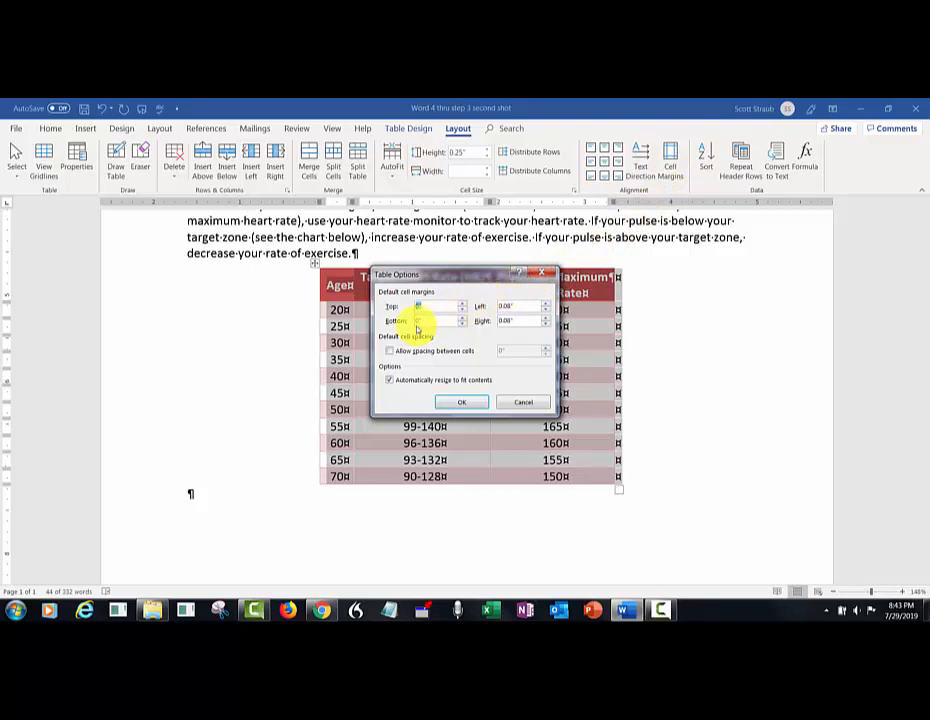
left_click(462, 303)
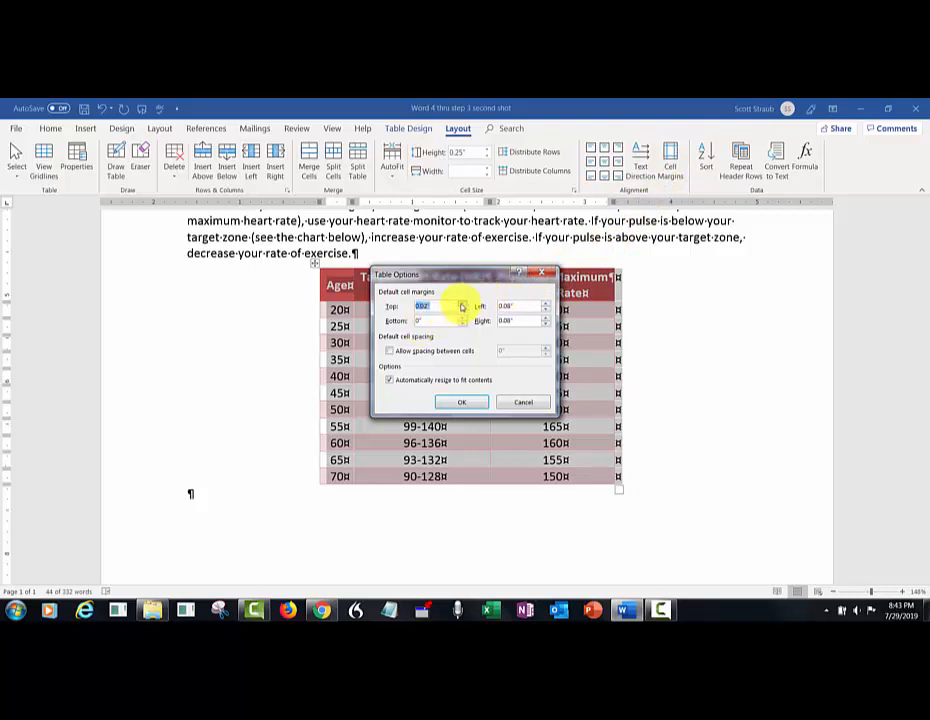
left_click(462, 317)
left_click(462, 317)
left_click(462, 317)
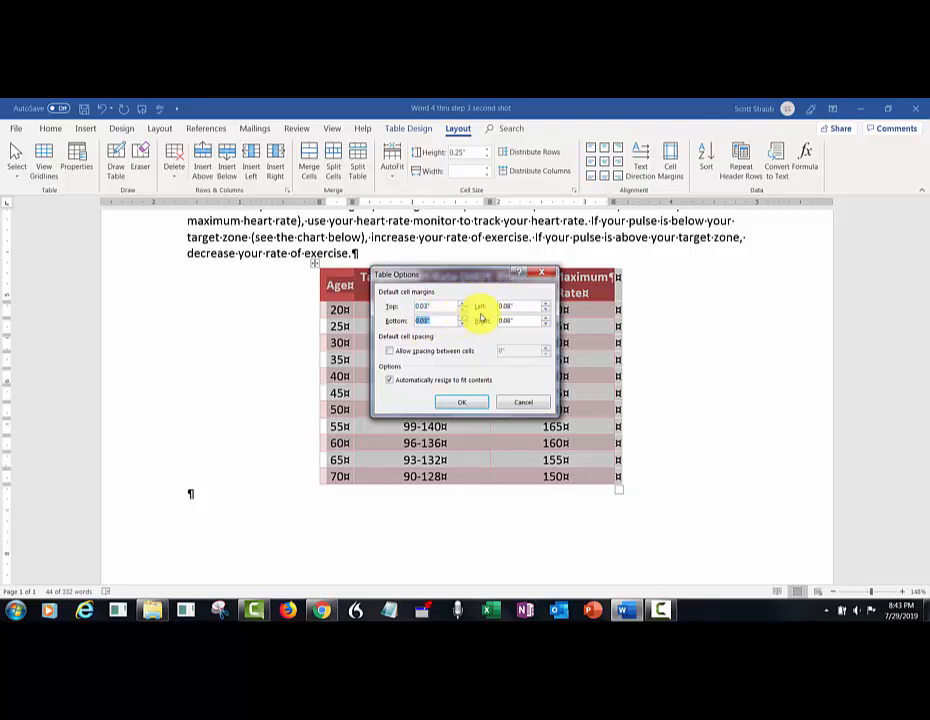
left_click(545, 309)
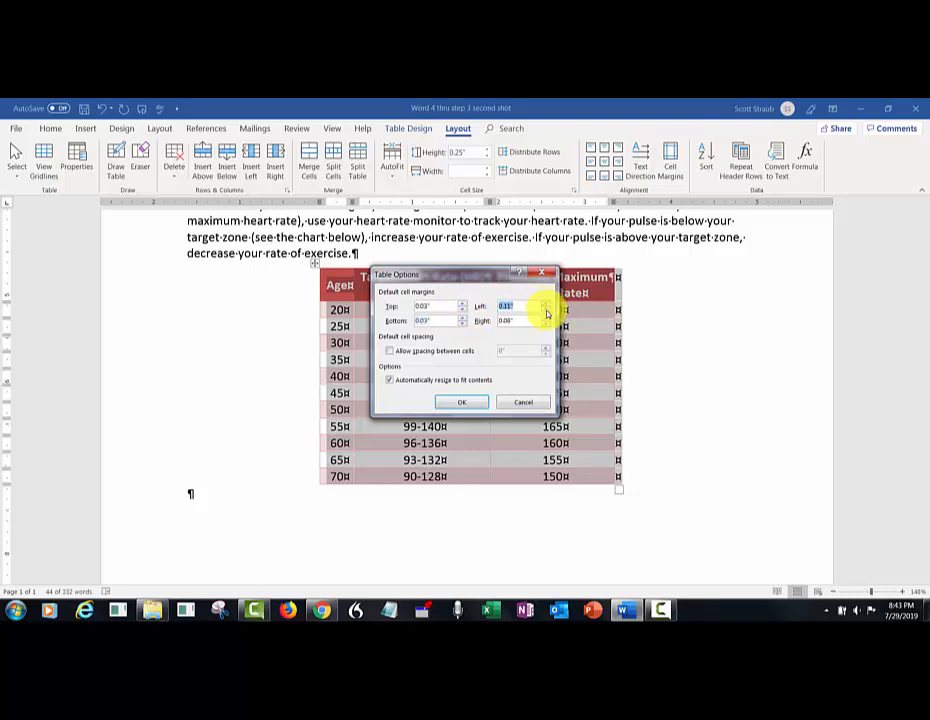
left_click(546, 318)
left_click(546, 318)
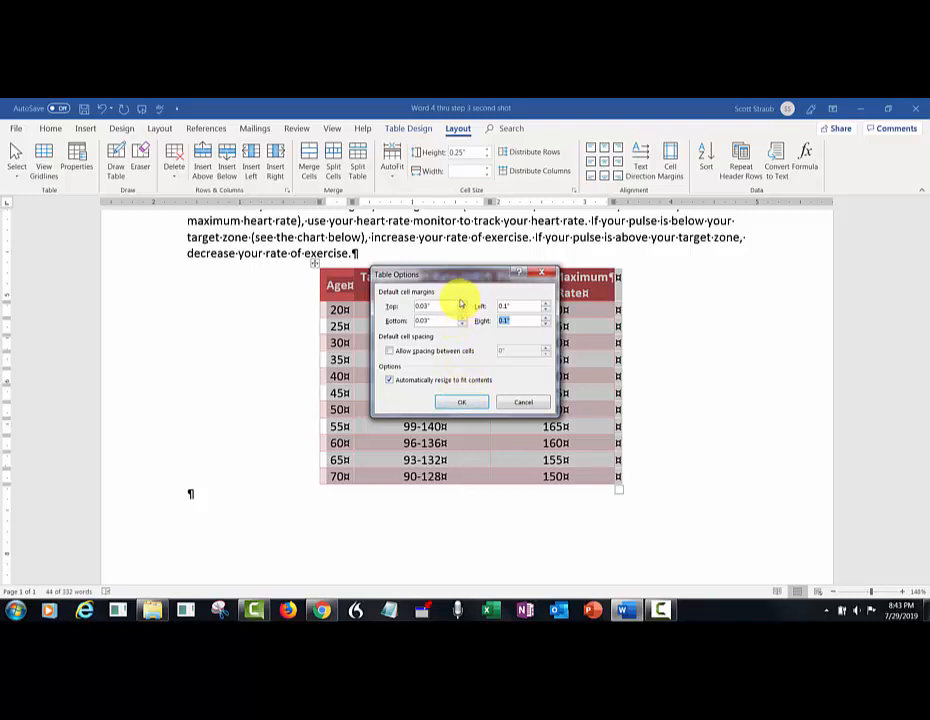
left_click(453, 404)
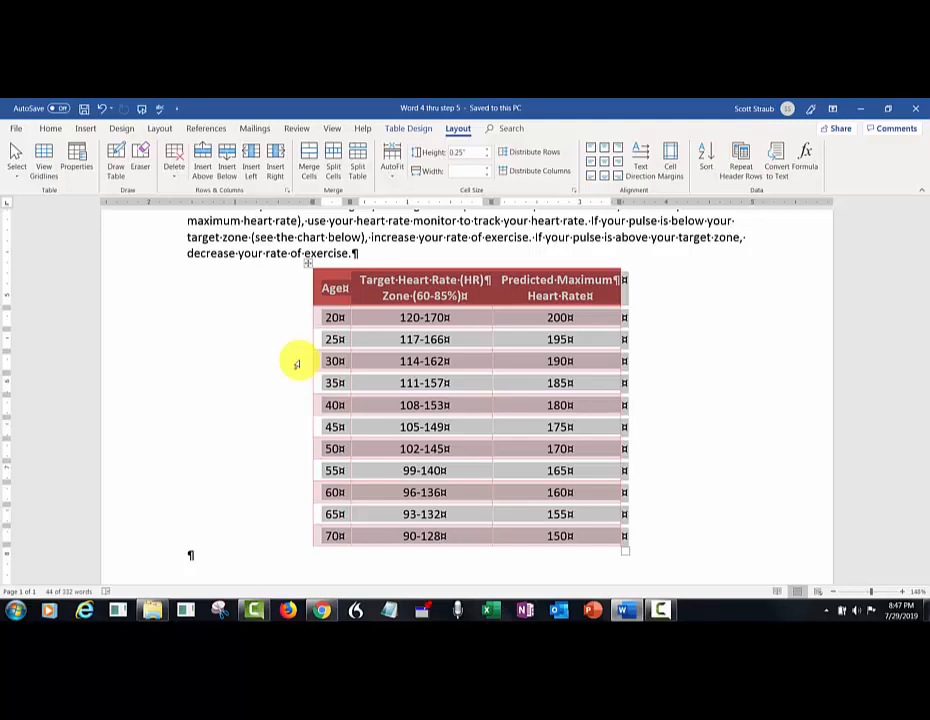
Insert a Continuous Block Process SmartArt graphic at the end of the italic example line about a 40-year-old's predicted maximum heart rate.
scroll(297, 364, "up", 8)
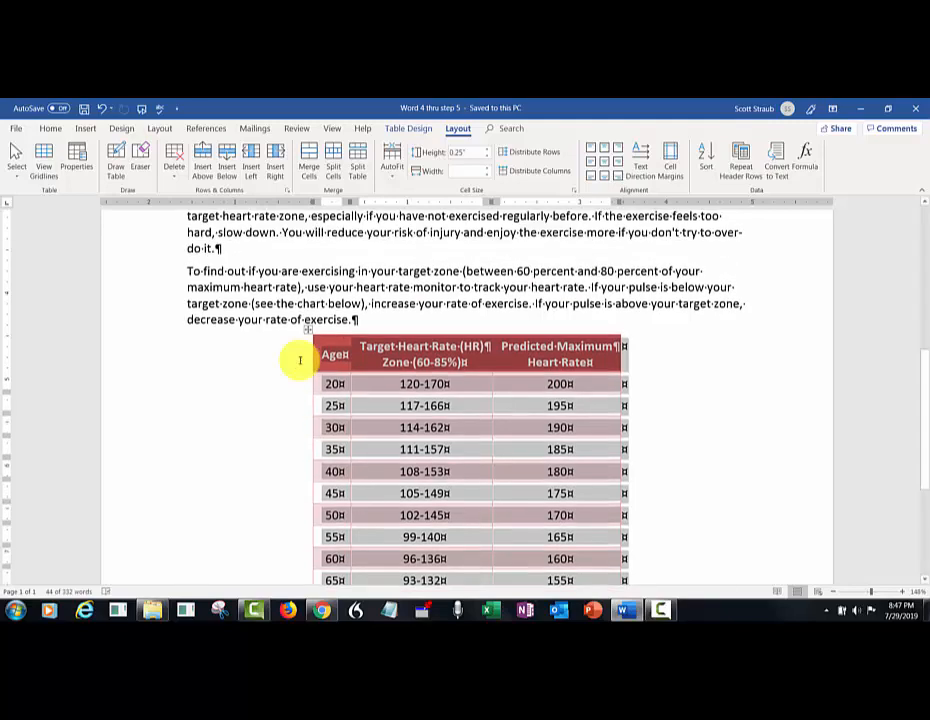
scroll(299, 361, "up", 1)
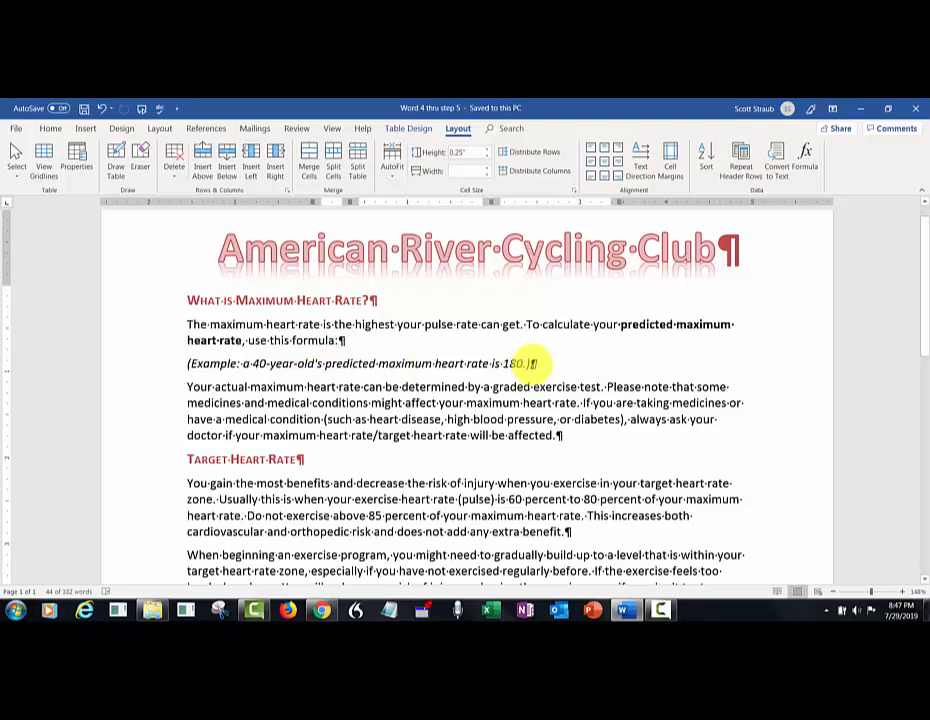
left_click(521, 358)
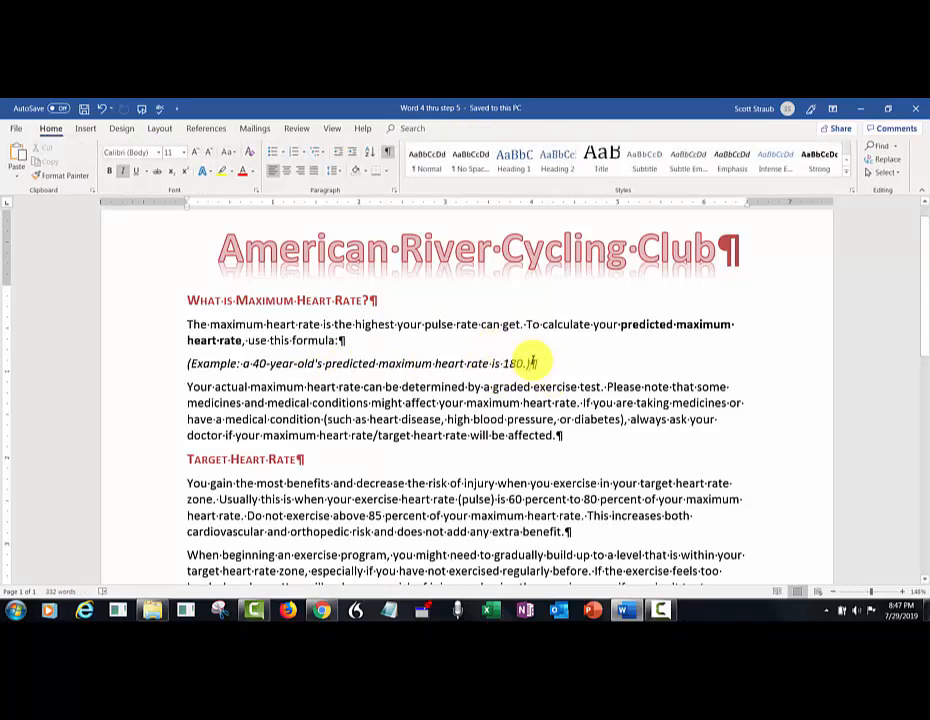
left_click(86, 130)
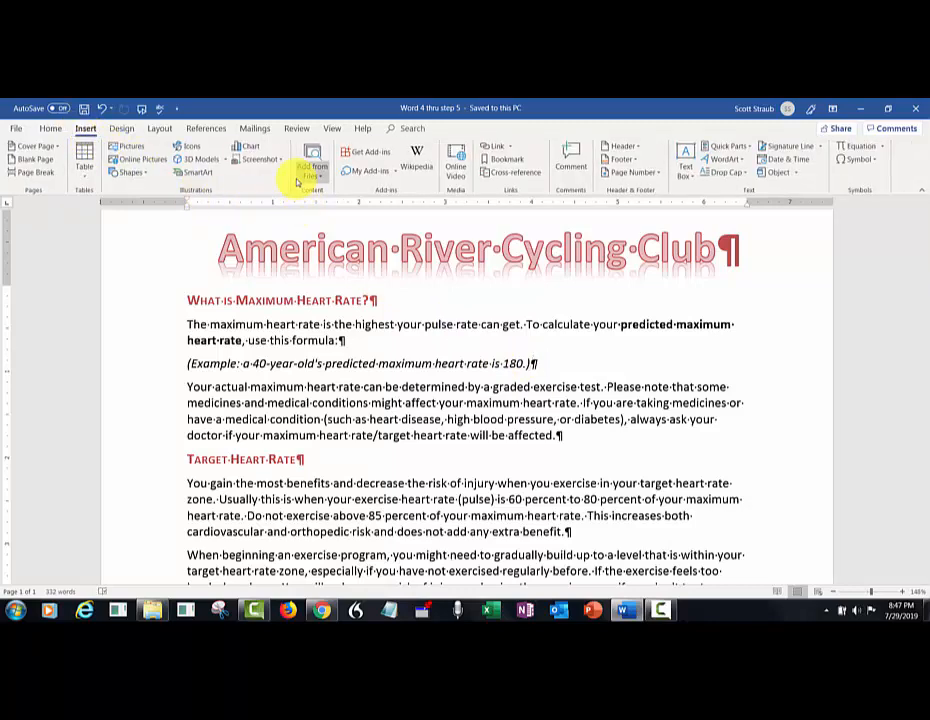
left_click(195, 172)
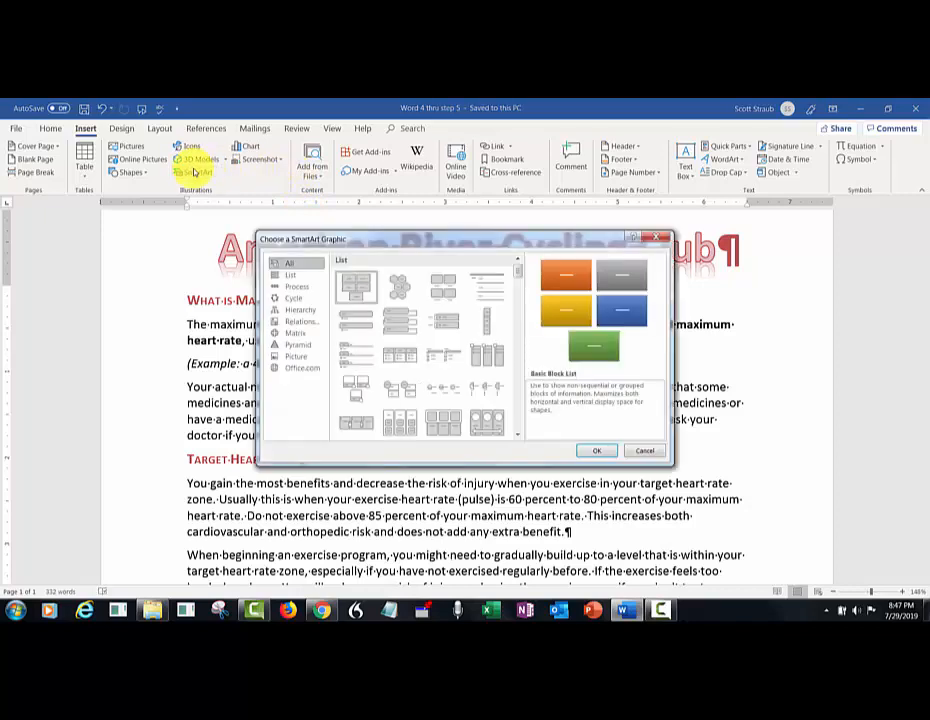
left_click(291, 287)
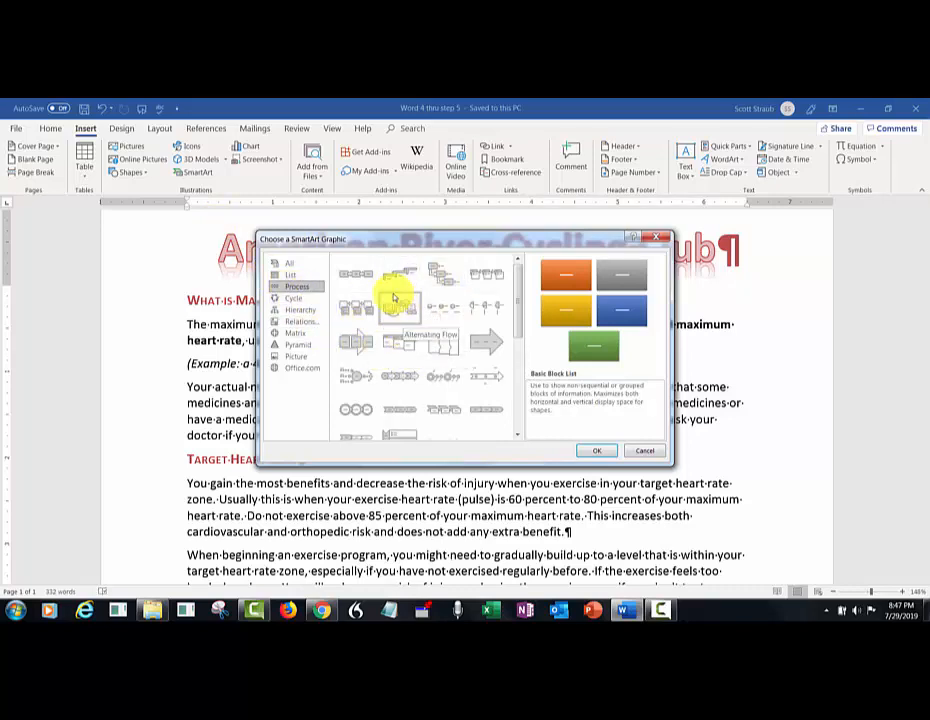
left_click(351, 345)
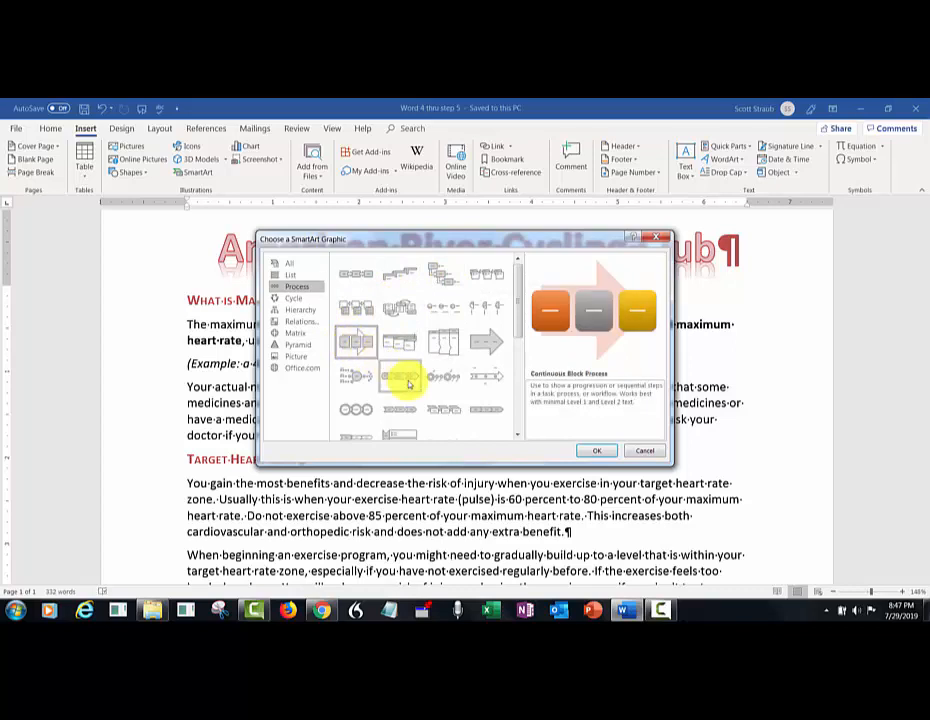
left_click(588, 450)
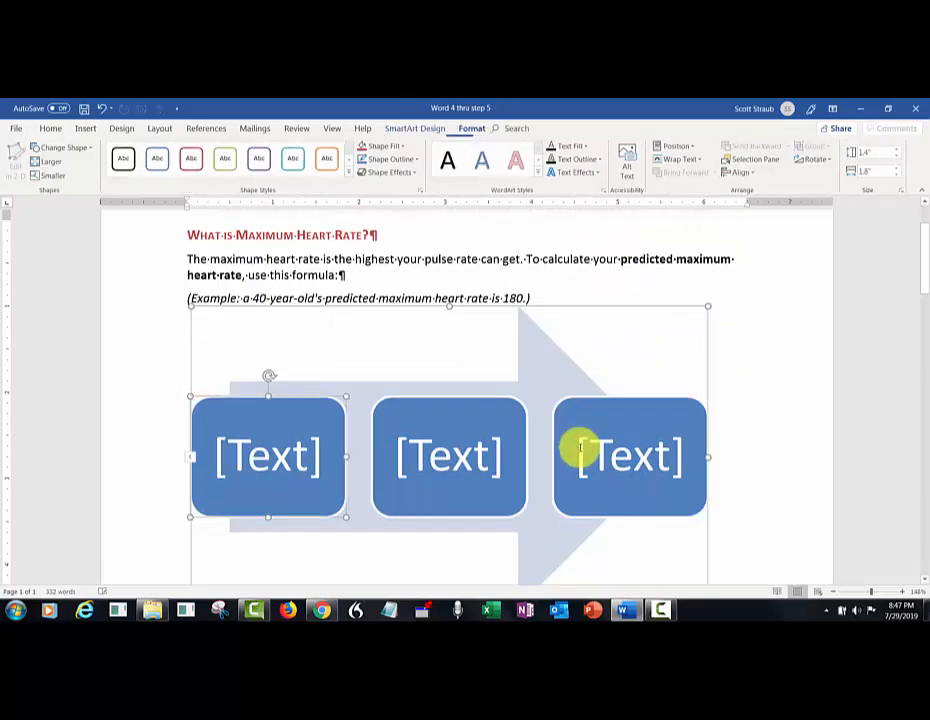